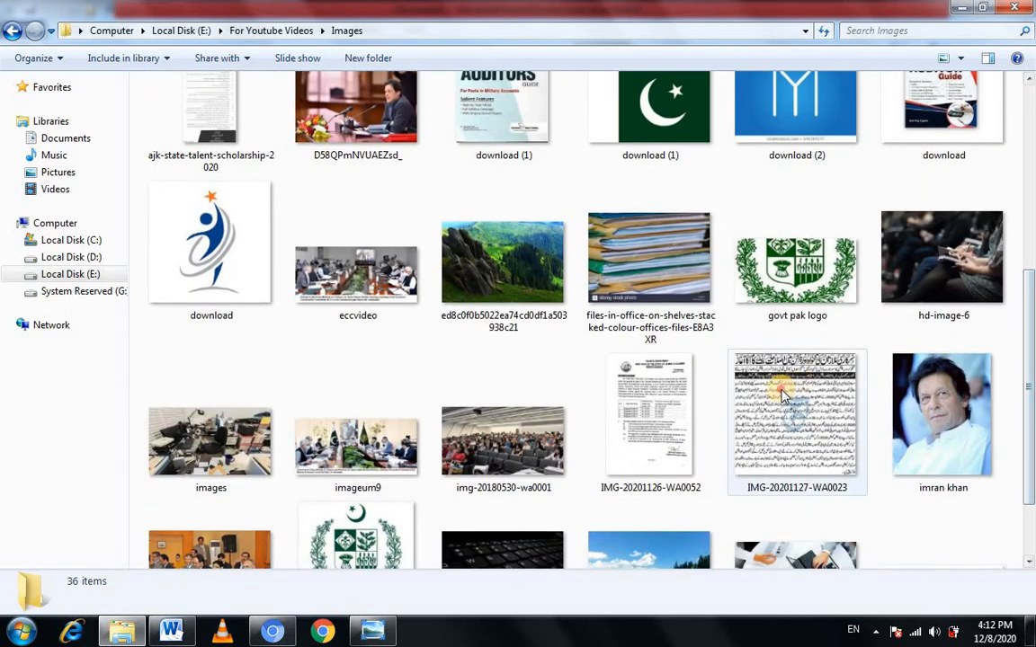
Copy the image IMG-20201127-WA0023 from the Images folder and paste it into the blank Word document
{"action": "left_click", "coordinate": [784, 396]}
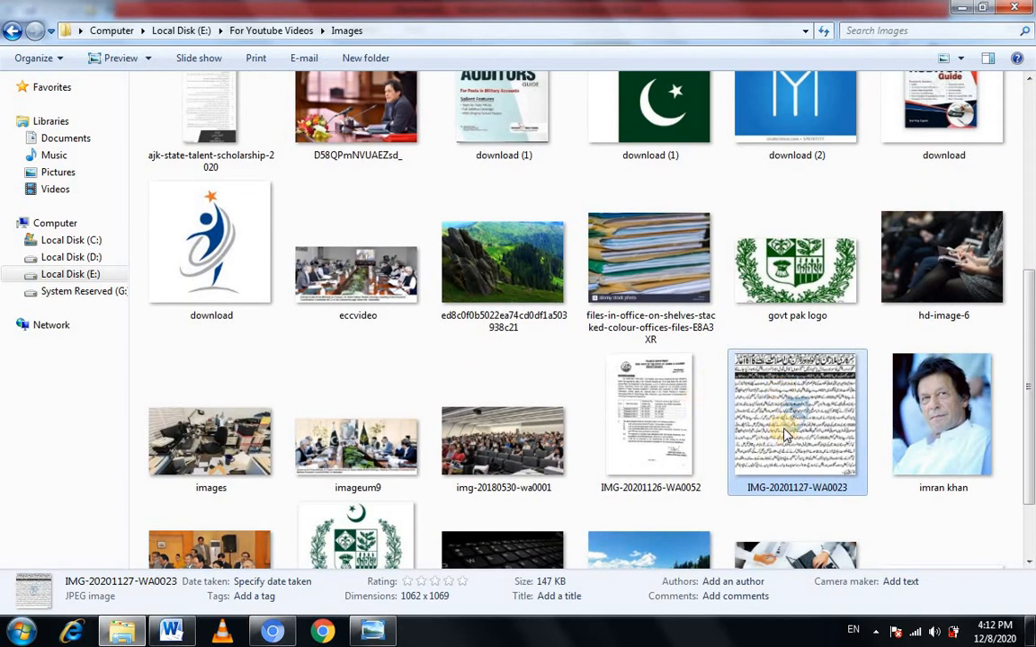
{"action": "right_click", "coordinate": [794, 426]}
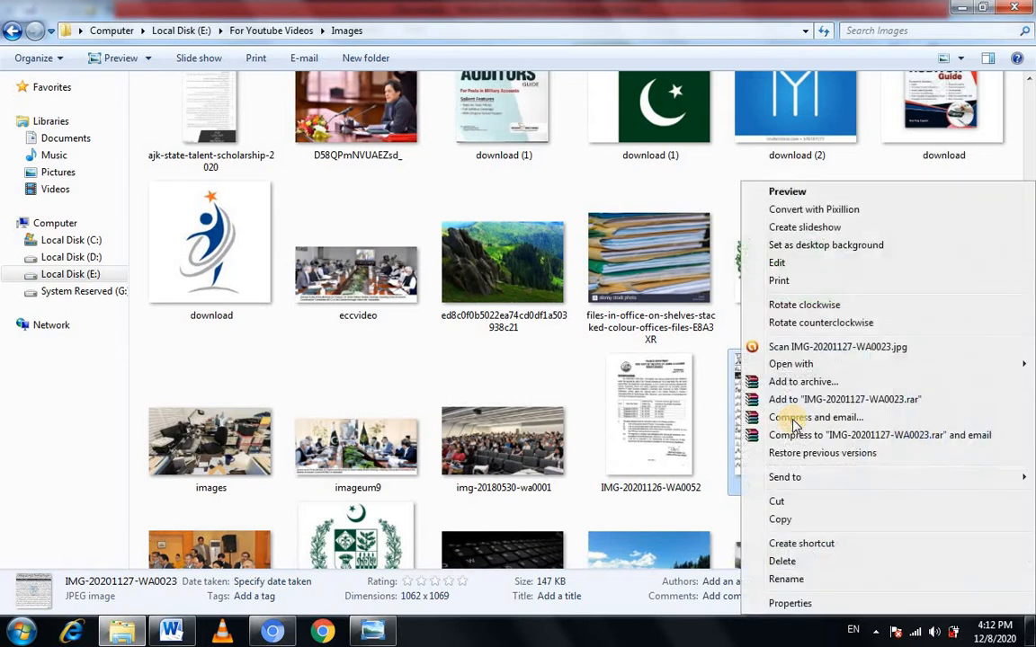
{"action": "left_click", "coordinate": [773, 519]}
{"action": "left_click", "coordinate": [171, 633]}
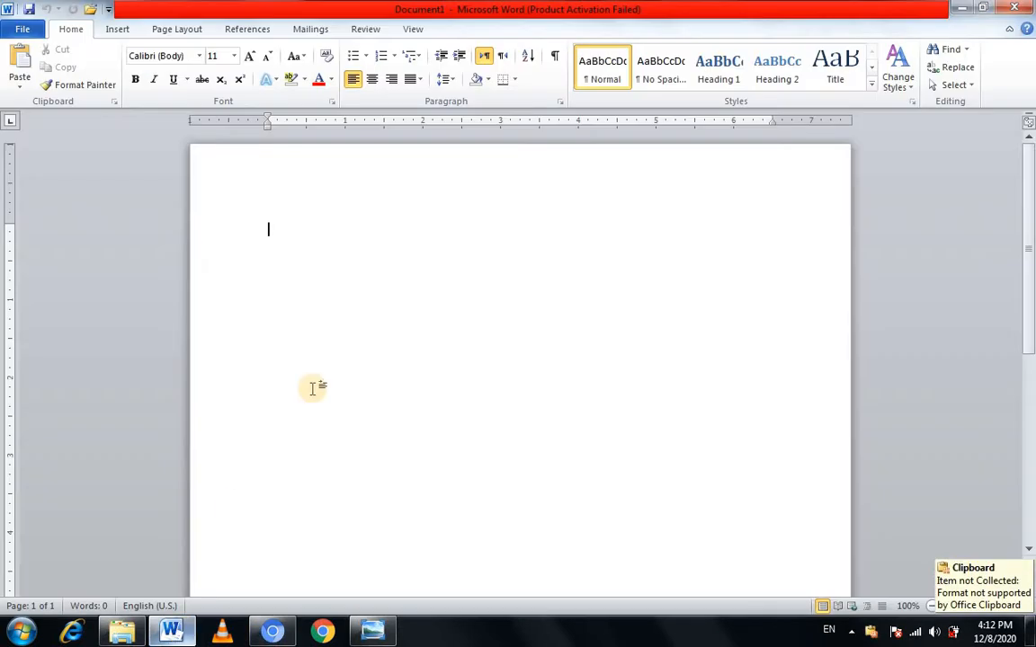
{"action": "key", "text": "ctrl+v"}
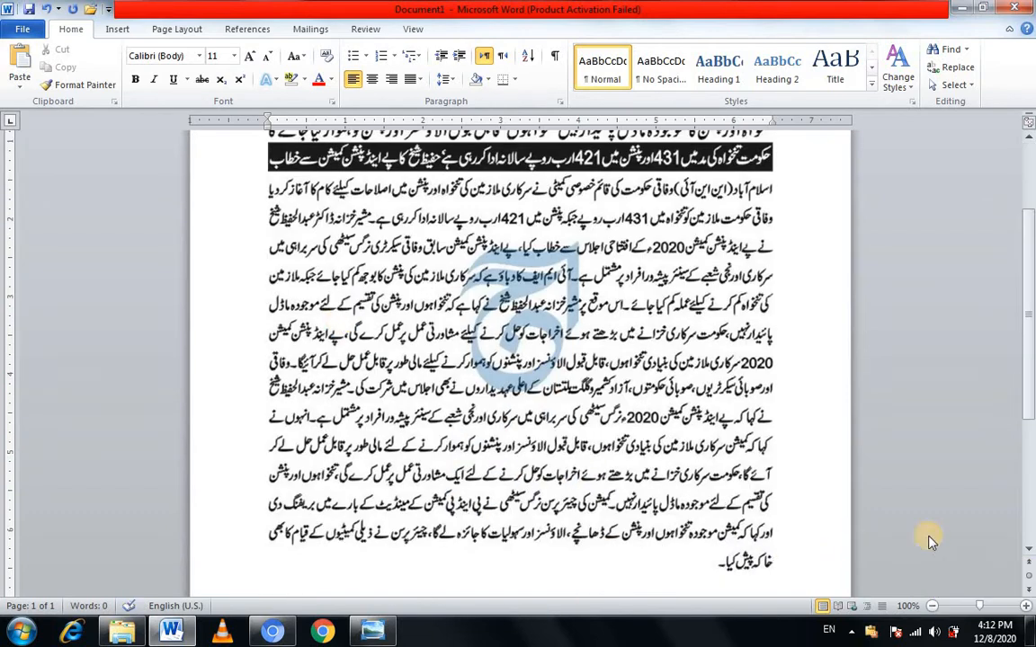
Insert a page break after the pasted newspaper image to start a second page
{"action": "left_click_drag", "start_coordinate": [1032, 346], "coordinate": [1026, 472]}
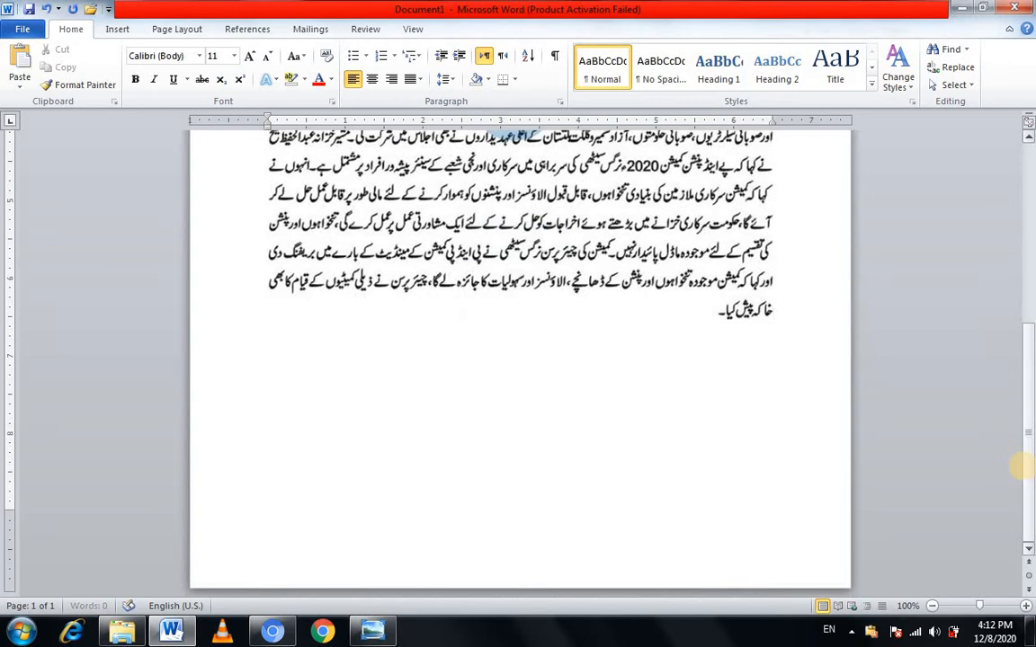
{"action": "key", "text": "ctrl+Return"}
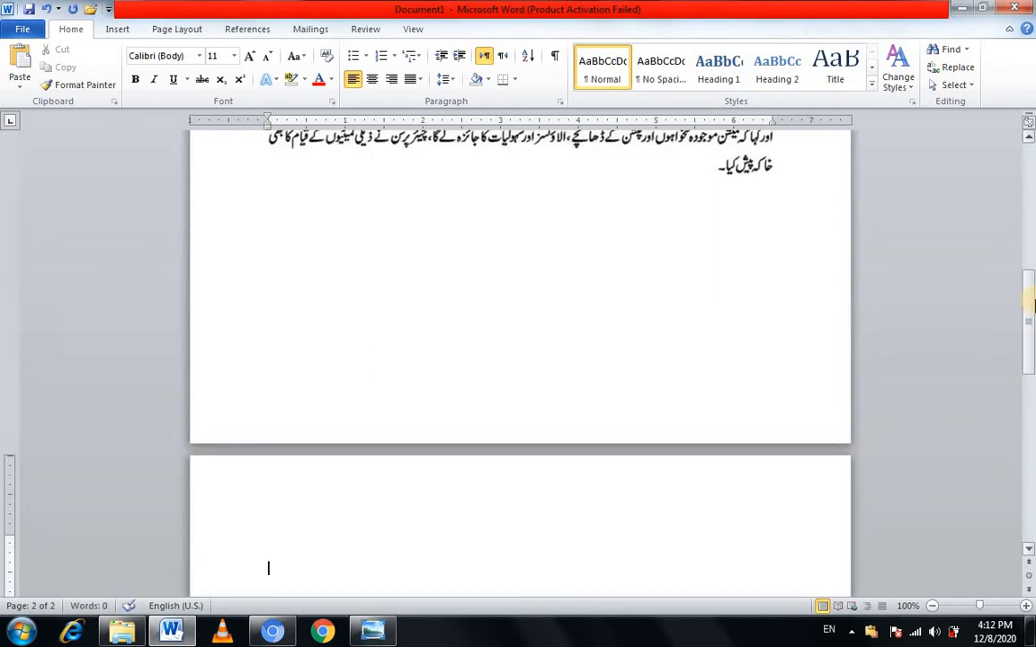
{"action": "left_click_drag", "start_coordinate": [1032, 306], "coordinate": [1027, 369]}
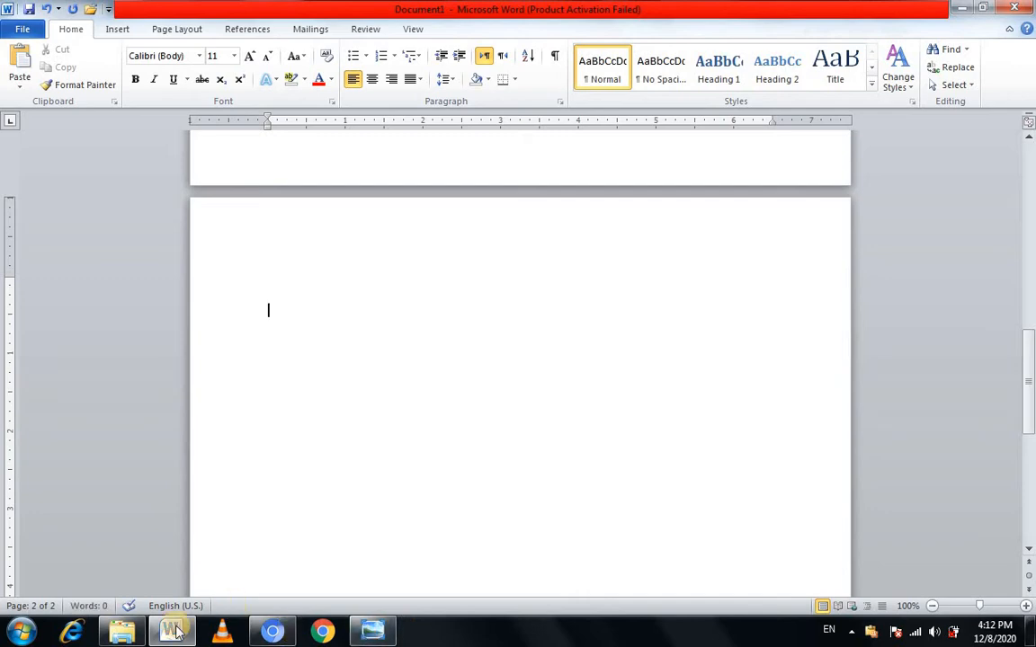
Copy the image IMG-20201126-WA0052 from the Images folder and paste it on the second page of the Word document
{"action": "left_click", "coordinate": [126, 634]}
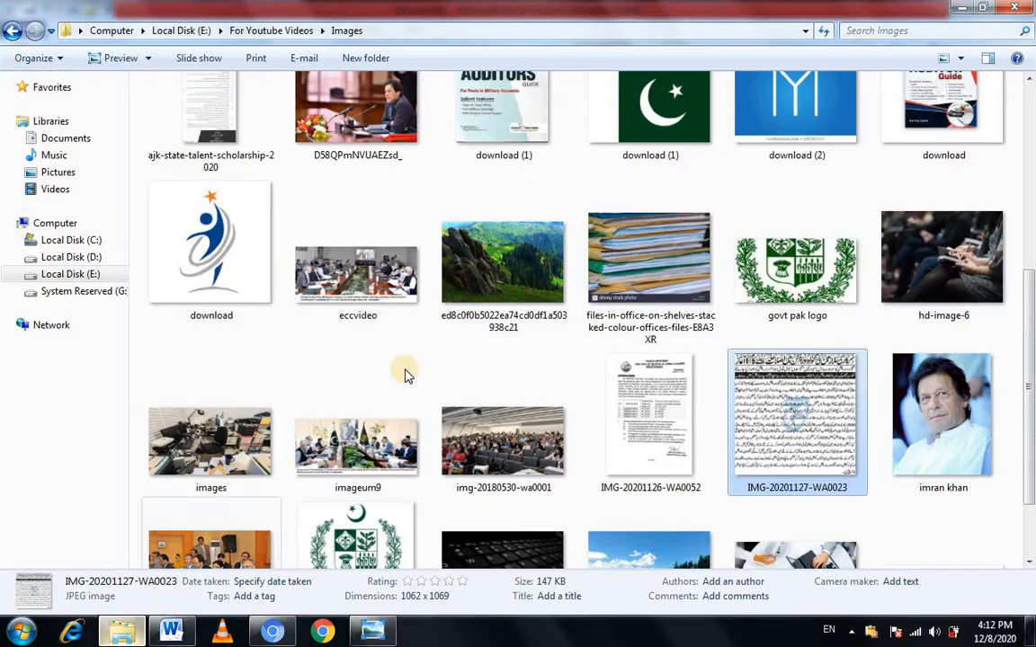
{"action": "left_click", "coordinate": [666, 400]}
{"action": "right_click", "coordinate": [665, 400]}
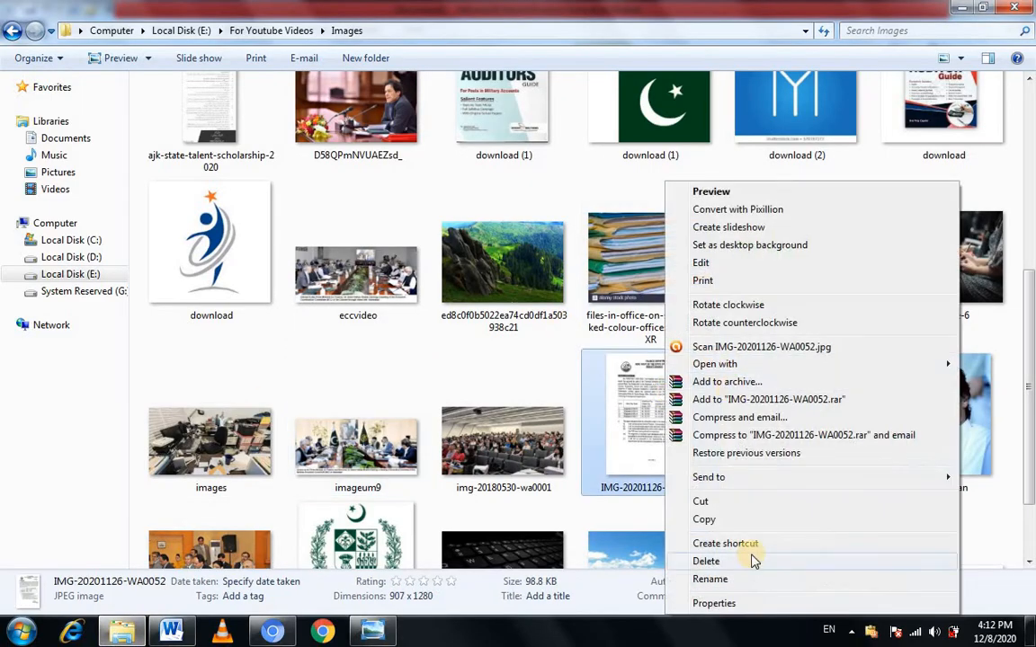
{"action": "left_click", "coordinate": [706, 519]}
{"action": "left_click", "coordinate": [171, 634]}
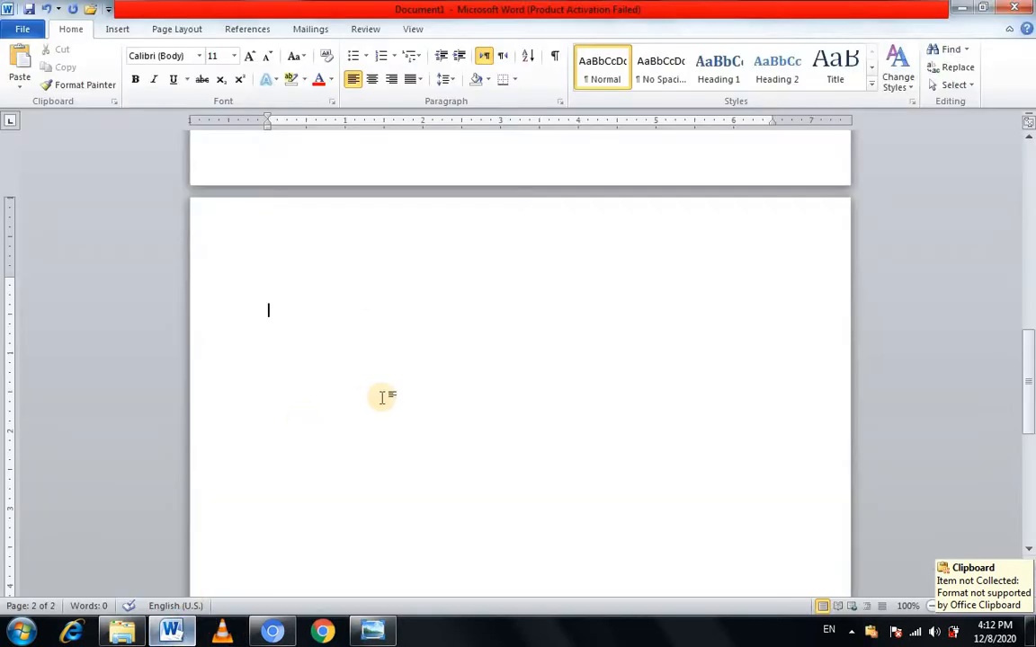
{"action": "key", "text": "ctrl+v"}
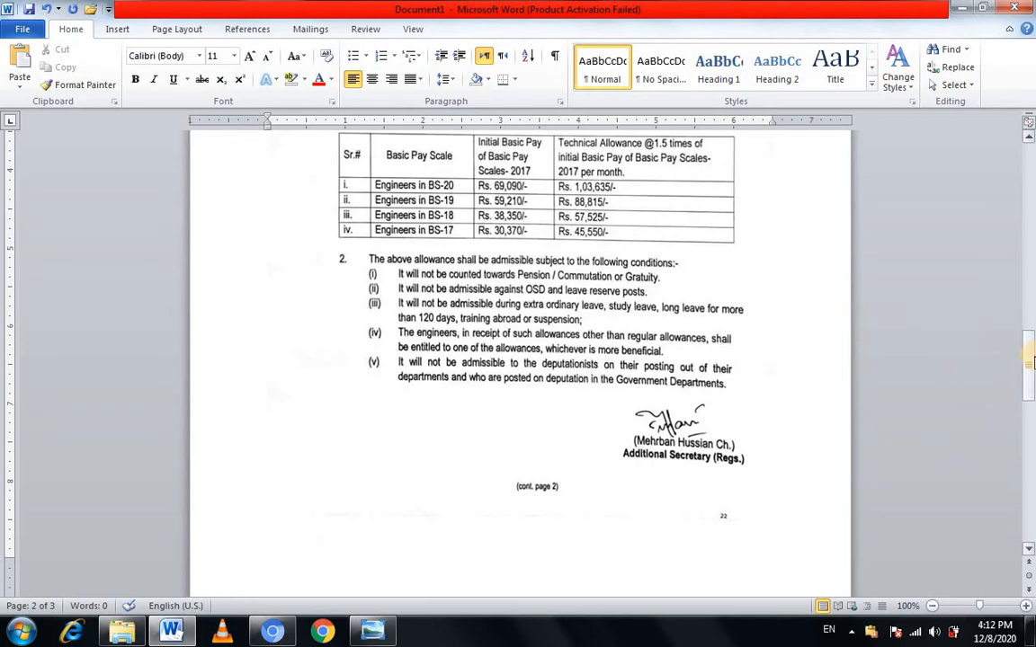
Copy the image 99511 from the Images folder and paste it after the notification image in the Word document
{"action": "mouse_move", "coordinate": [1029, 360]}
{"action": "left_mouse_down"}
{"action": "mouse_move", "coordinate": [1013, 162]}
{"action": "mouse_move", "coordinate": [1030, 359]}
{"action": "left_mouse_up"}
{"action": "scroll", "coordinate": [773, 493], "scroll_direction": "down", "scroll_amount": 2}
{"action": "left_click", "coordinate": [685, 493]}
{"action": "scroll", "coordinate": [685, 494], "scroll_direction": "down", "scroll_amount": 1}
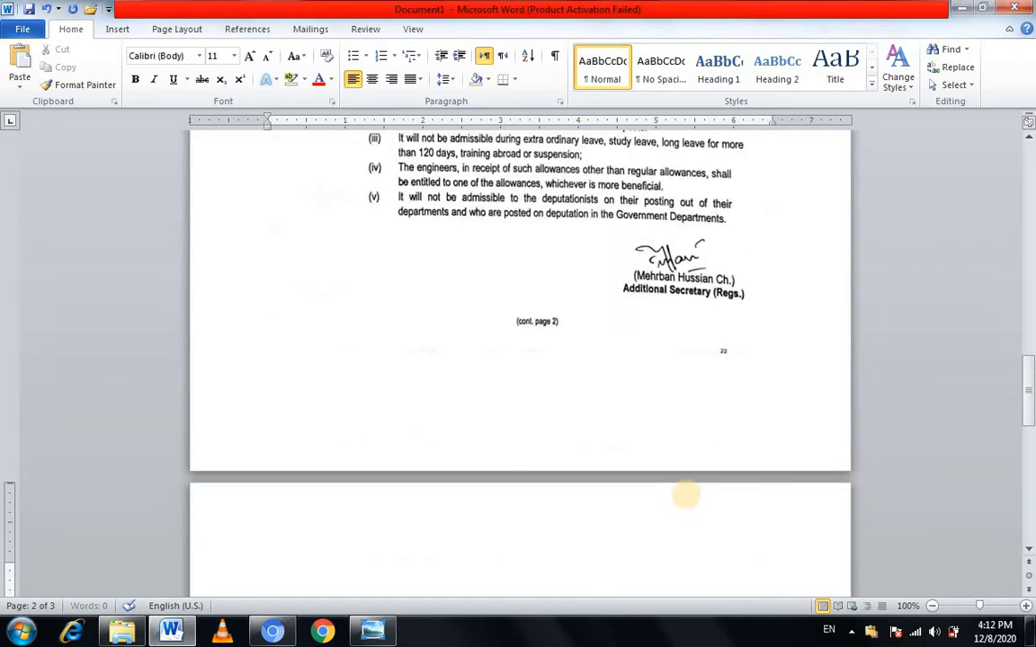
{"action": "left_click", "coordinate": [122, 631]}
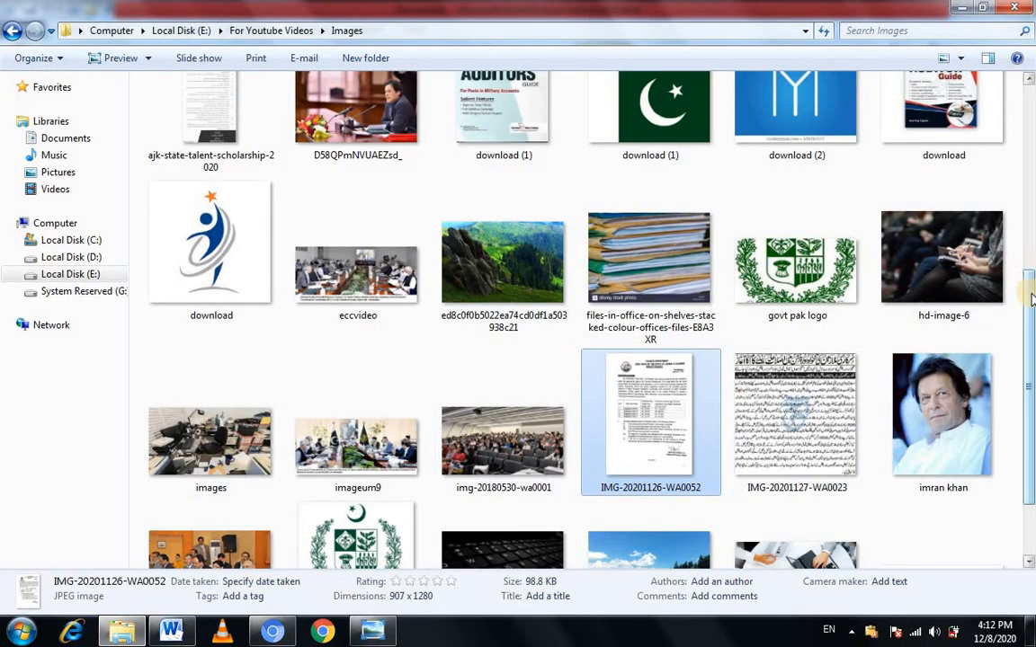
{"action": "scroll", "coordinate": [1007, 207], "scroll_direction": "up", "scroll_amount": 3}
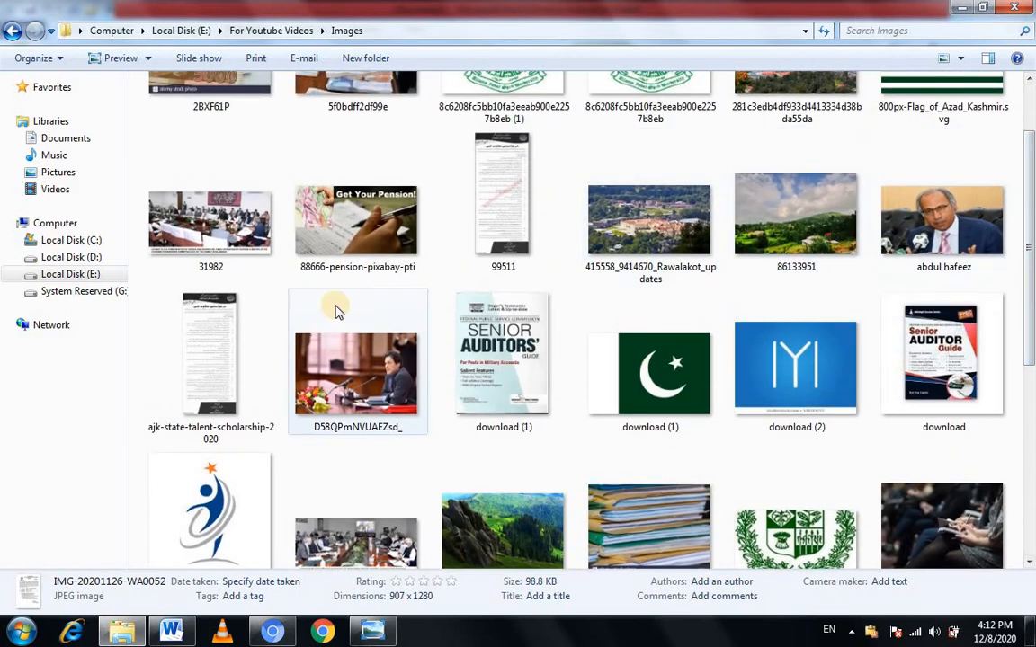
{"action": "left_click", "coordinate": [497, 255]}
{"action": "right_click", "coordinate": [494, 254]}
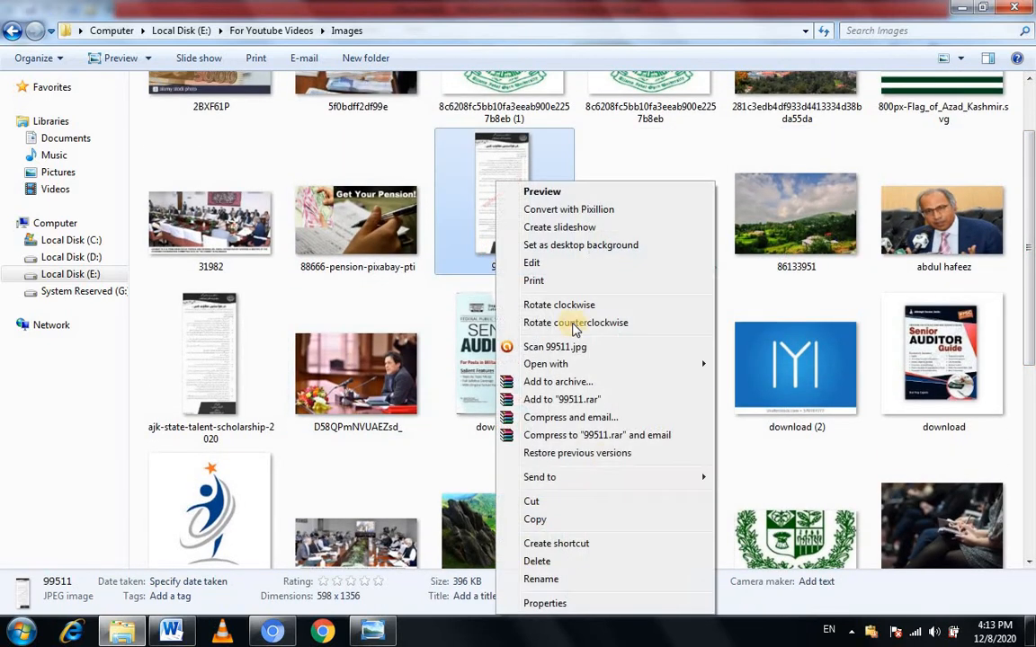
{"action": "left_click", "coordinate": [536, 520]}
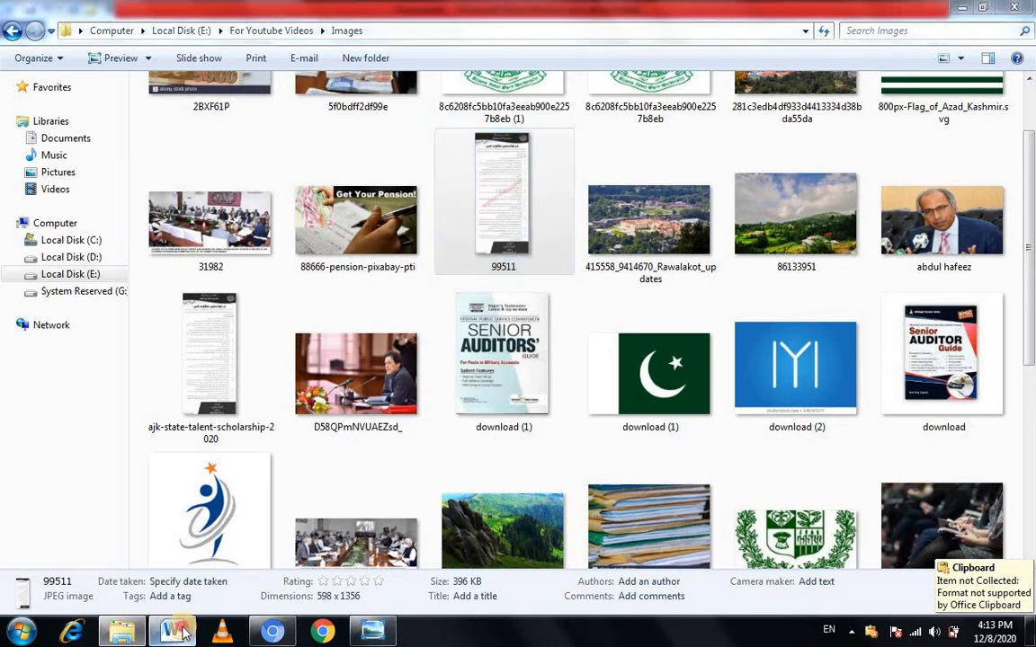
{"action": "key", "text": "alt+Tab"}
{"action": "left_click", "coordinate": [475, 535]}
{"action": "key", "text": "ctrl+v"}
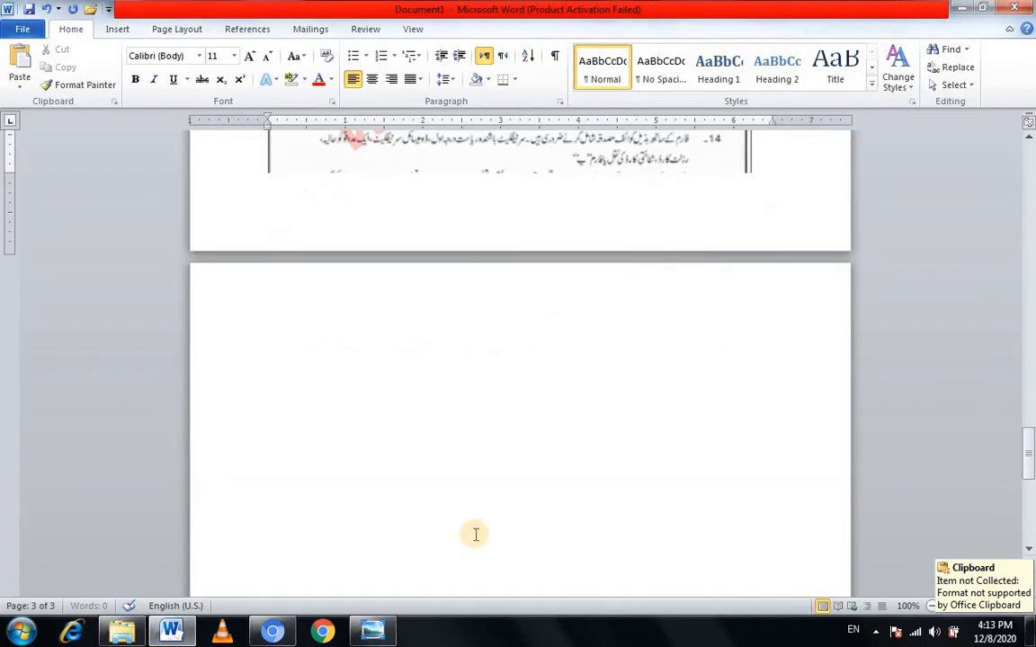
Set the first page's picture to wrap In Front of Text and stretch it down and slightly wider to fill the page
{"action": "left_click_drag", "start_coordinate": [1031, 444], "coordinate": [1020, 162]}
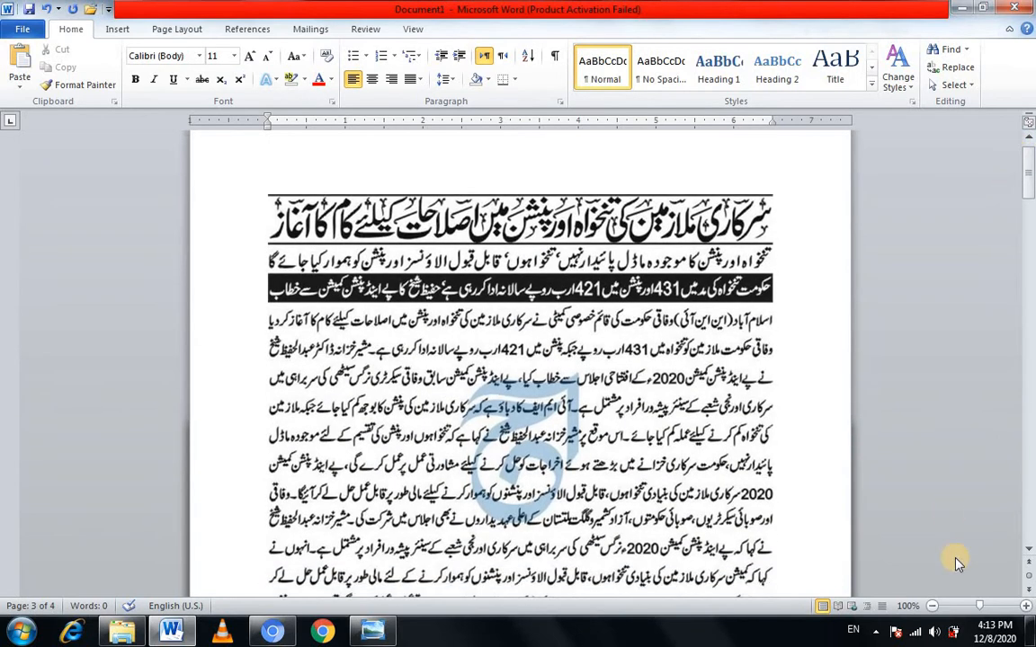
{"action": "left_click", "coordinate": [961, 609]}
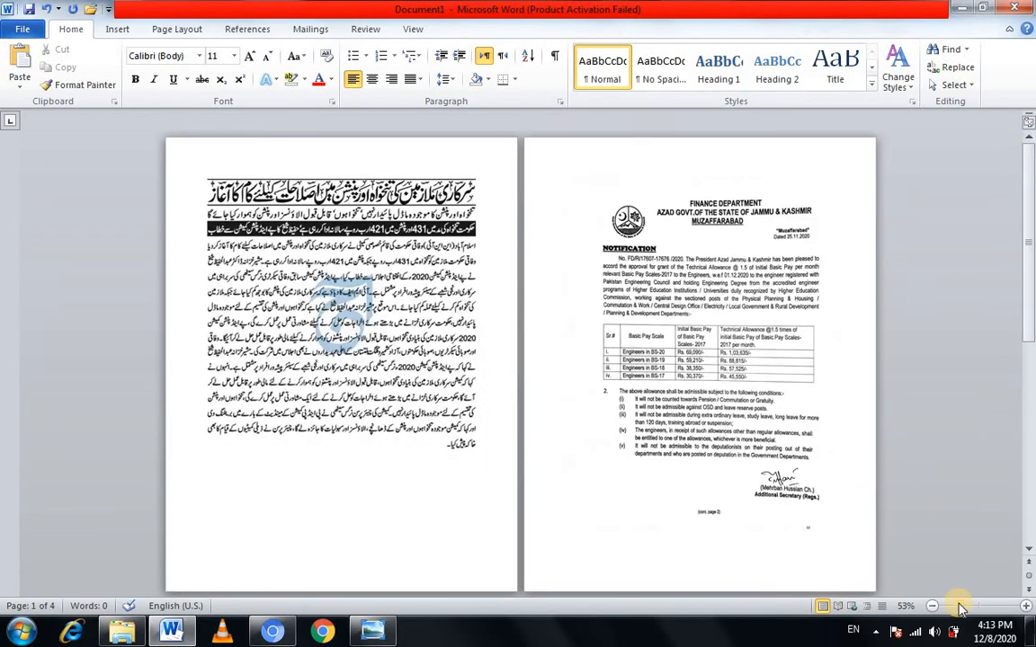
{"action": "left_click", "coordinate": [342, 332]}
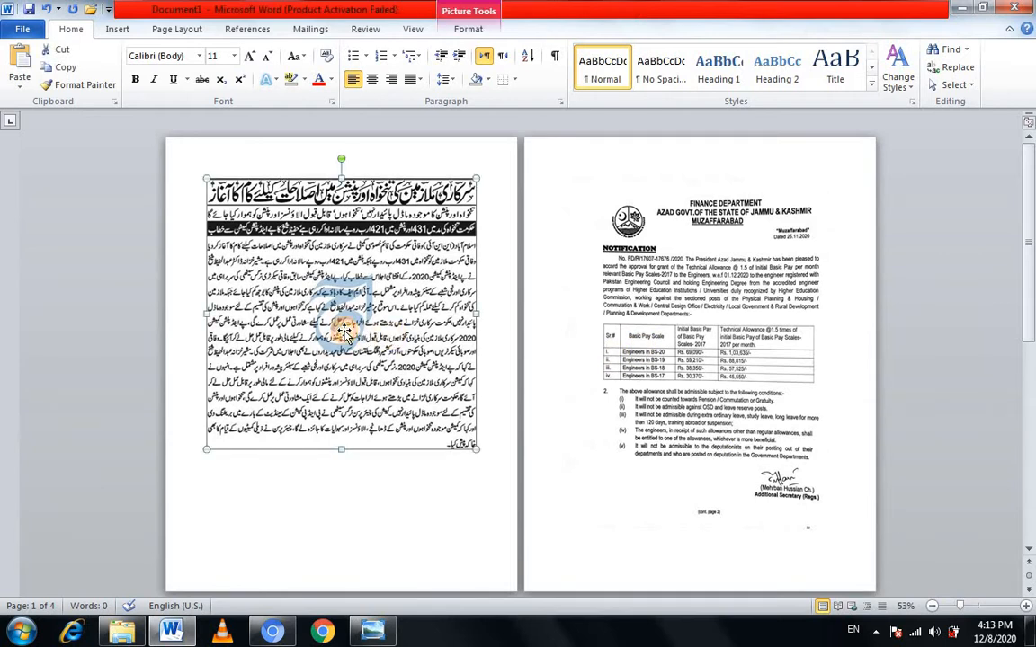
{"action": "right_click", "coordinate": [349, 291]}
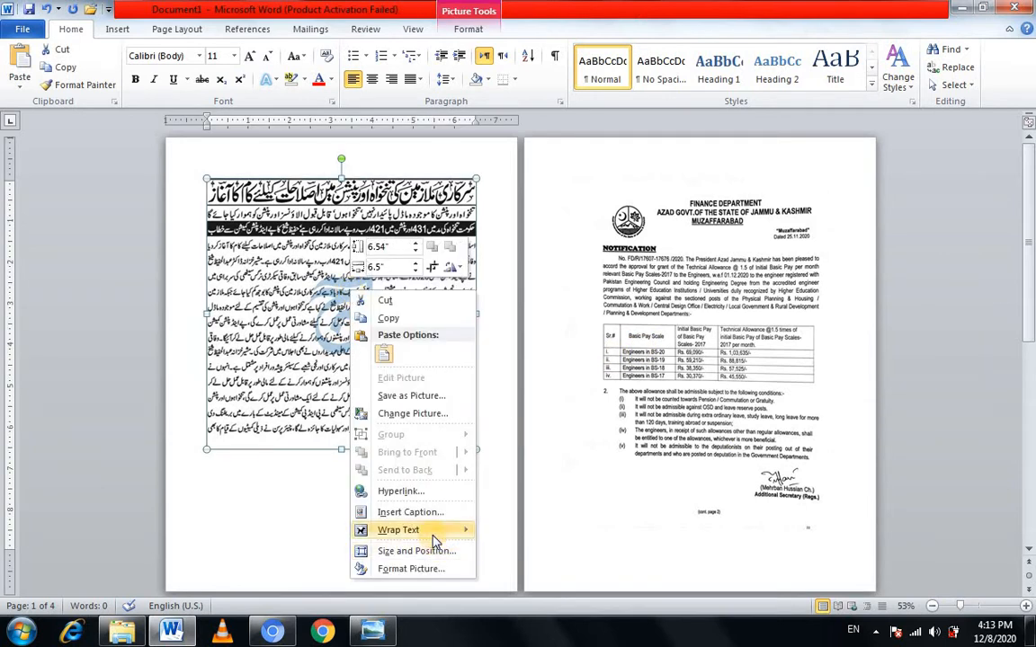
{"action": "mouse_move", "coordinate": [434, 537]}
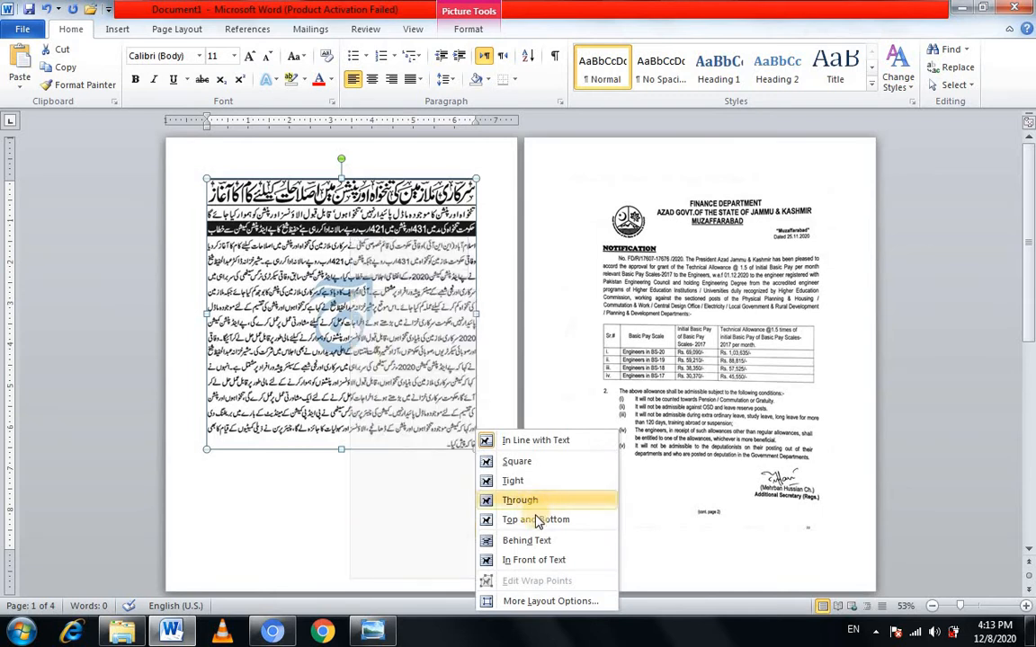
{"action": "left_click", "coordinate": [519, 561]}
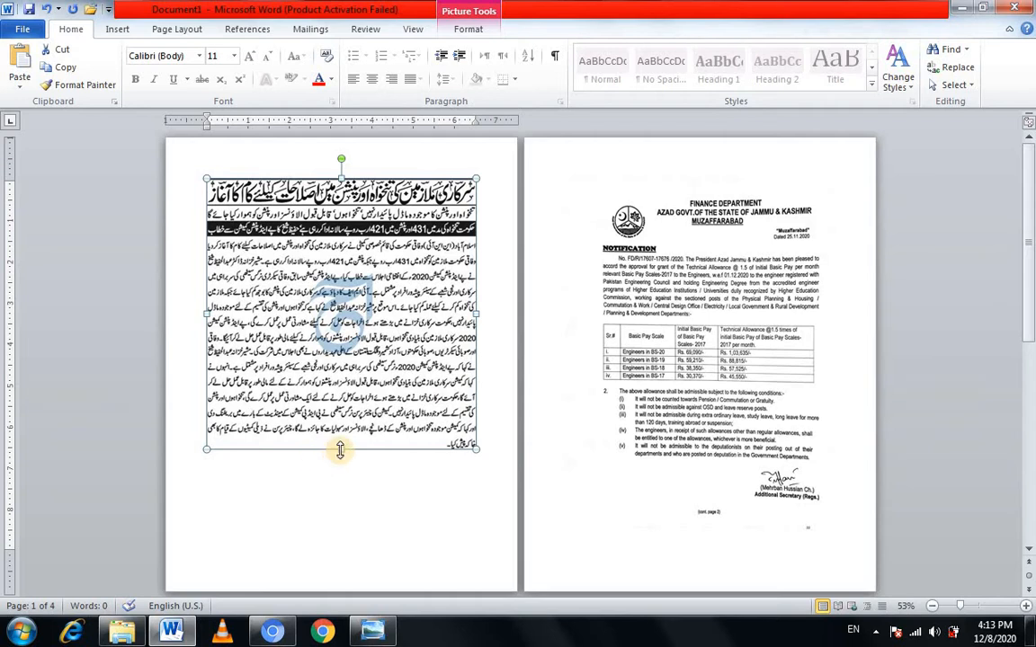
{"action": "left_click_drag", "start_coordinate": [340, 450], "coordinate": [341, 563]}
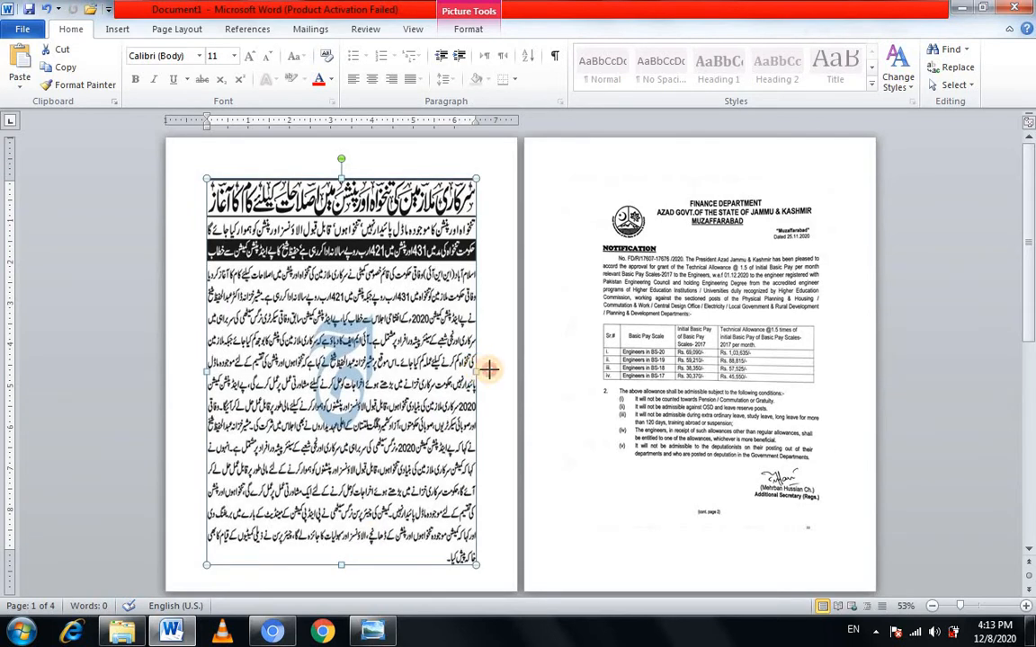
{"action": "left_click_drag", "start_coordinate": [489, 369], "coordinate": [505, 369]}
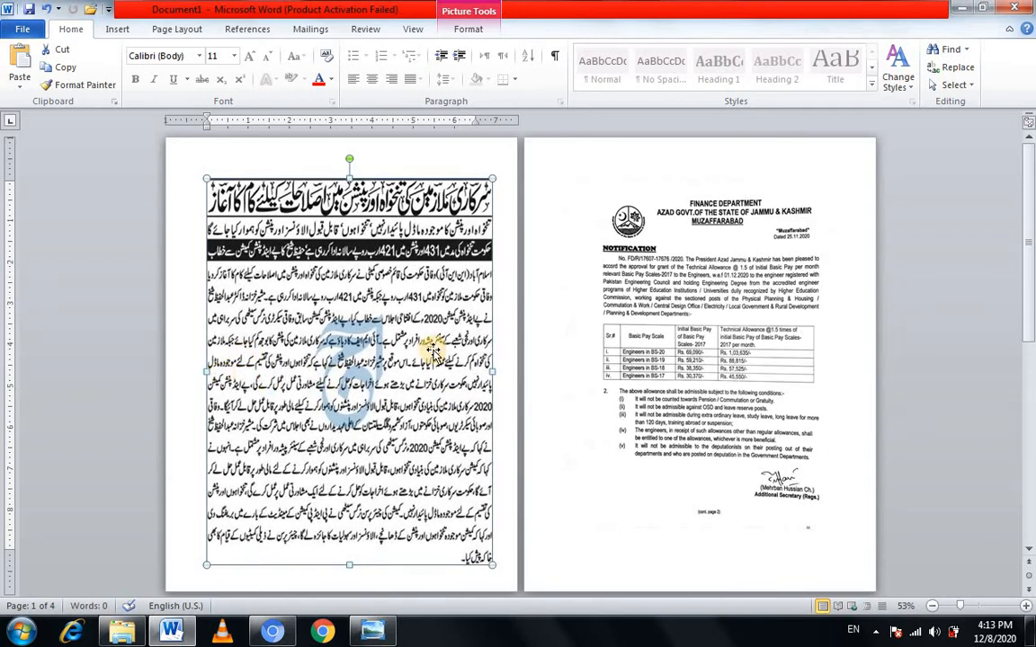
Crop the bottom edge of the notification picture on the second page, reducing its height to about 8.49"
{"action": "left_click", "coordinate": [679, 226]}
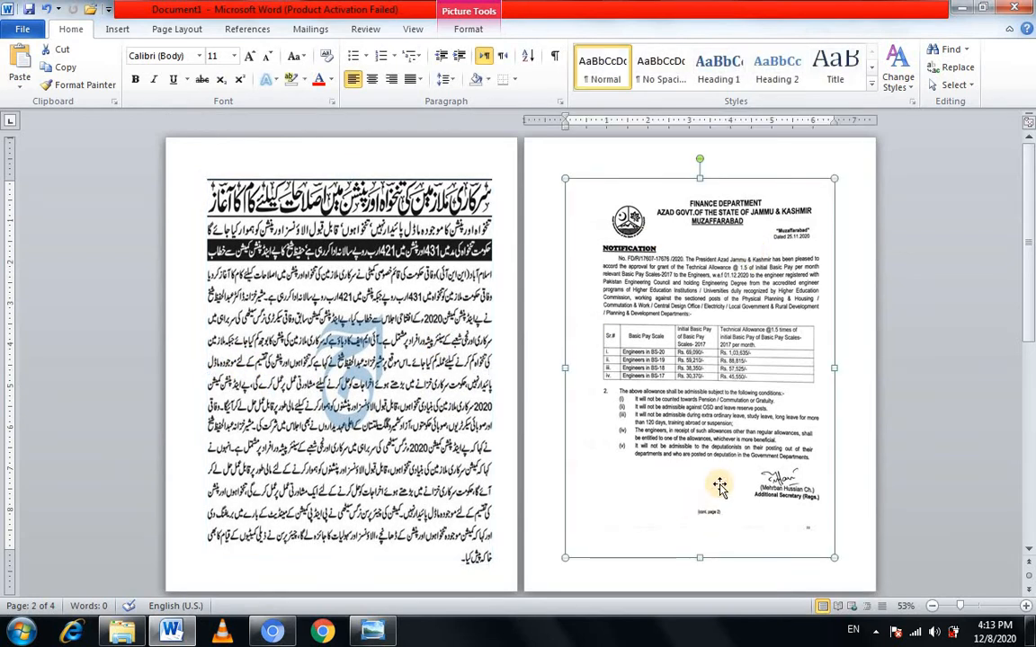
{"action": "double_click", "coordinate": [711, 361]}
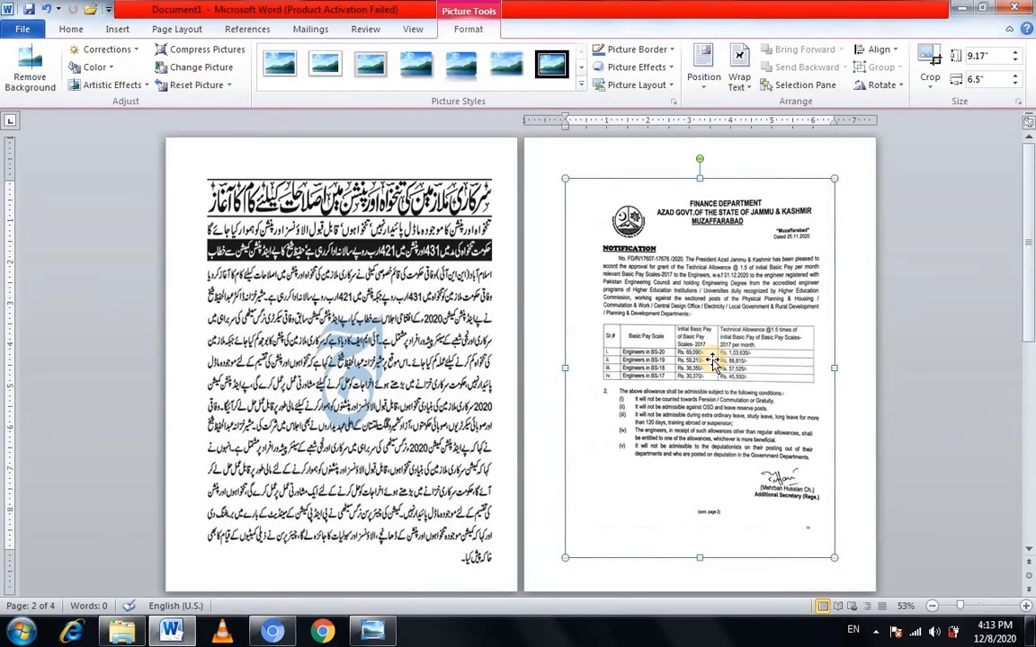
{"action": "left_click", "coordinate": [930, 58]}
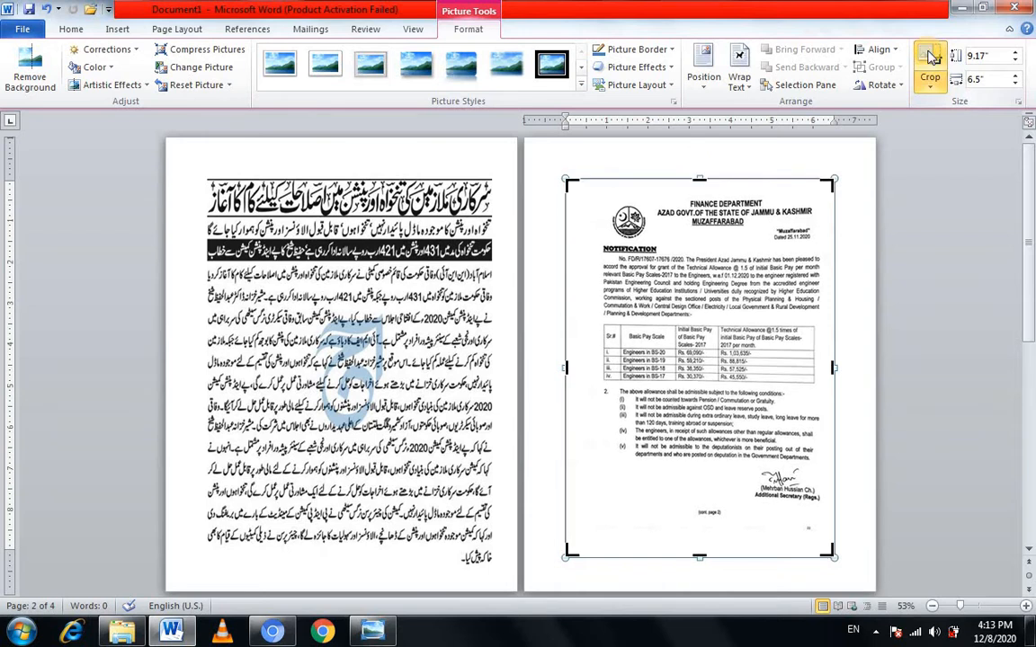
{"action": "left_click_drag", "start_coordinate": [699, 558], "coordinate": [697, 530]}
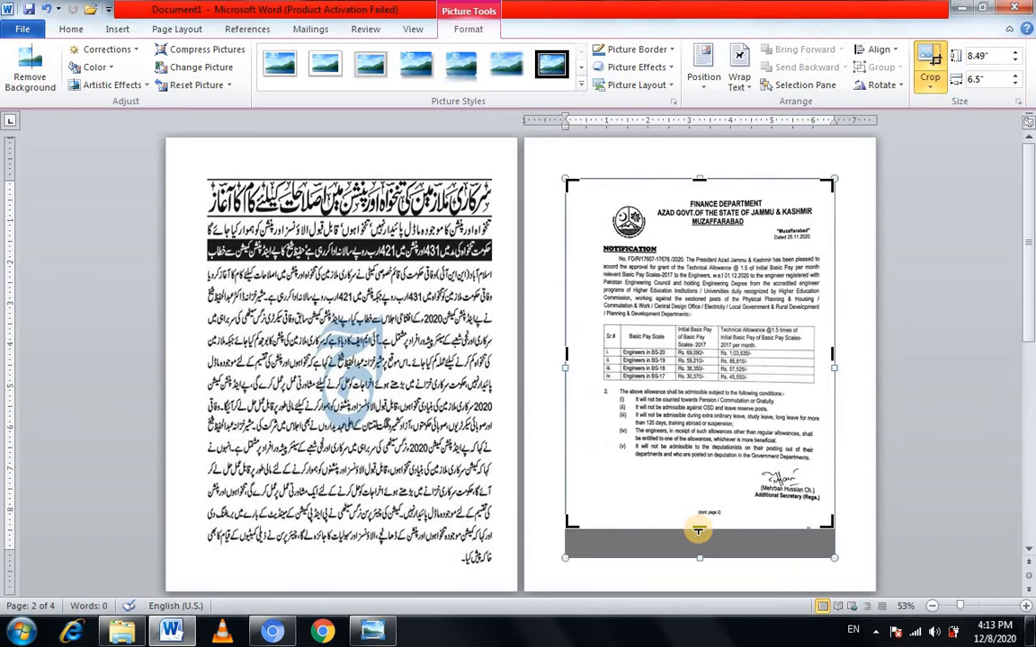
{"action": "left_click", "coordinate": [855, 395]}
Stretch the cropped notification picture to about 9.37" high and 6.8" wide
{"action": "left_click", "coordinate": [646, 425]}
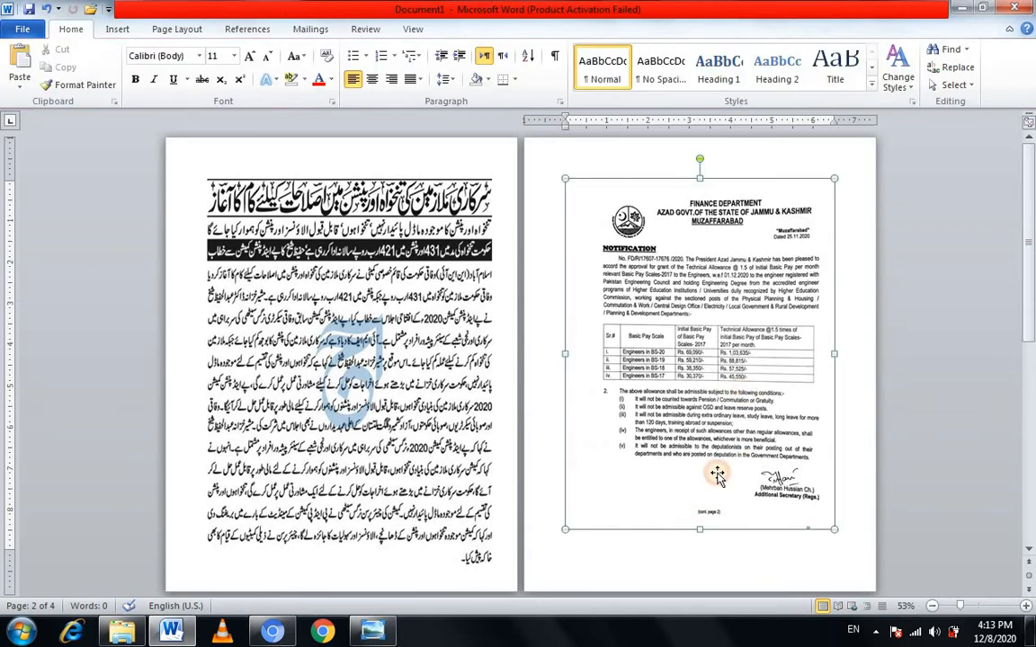
{"action": "left_click_drag", "start_coordinate": [702, 530], "coordinate": [699, 565]}
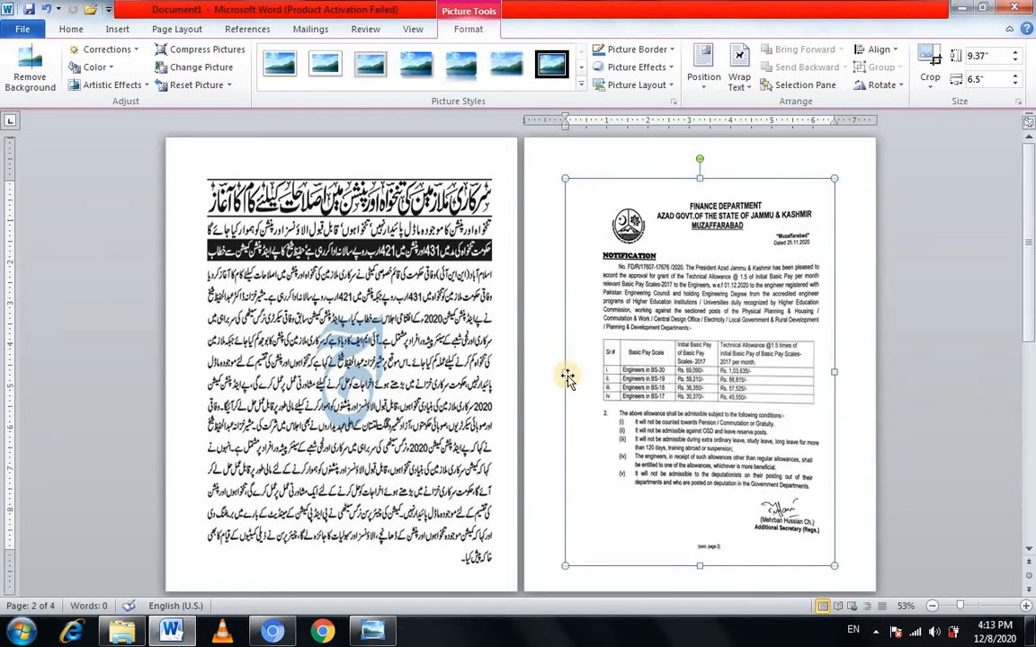
{"action": "left_click_drag", "start_coordinate": [554, 371], "coordinate": [542, 370]}
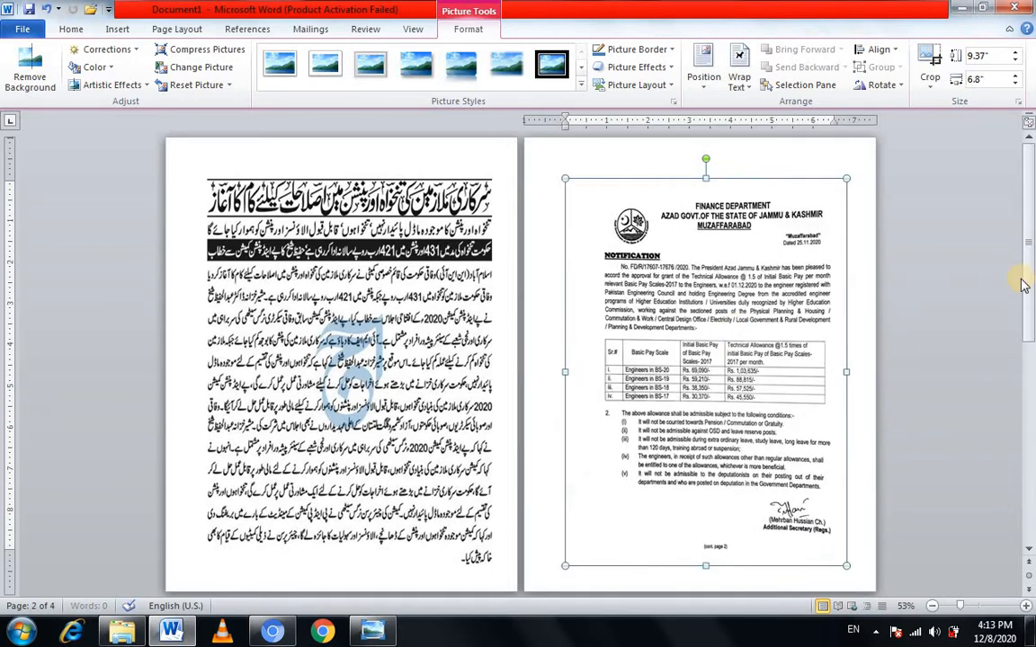
Widen the picture on the third page to about 6.71"
{"action": "left_click_drag", "start_coordinate": [1033, 253], "coordinate": [1034, 371]}
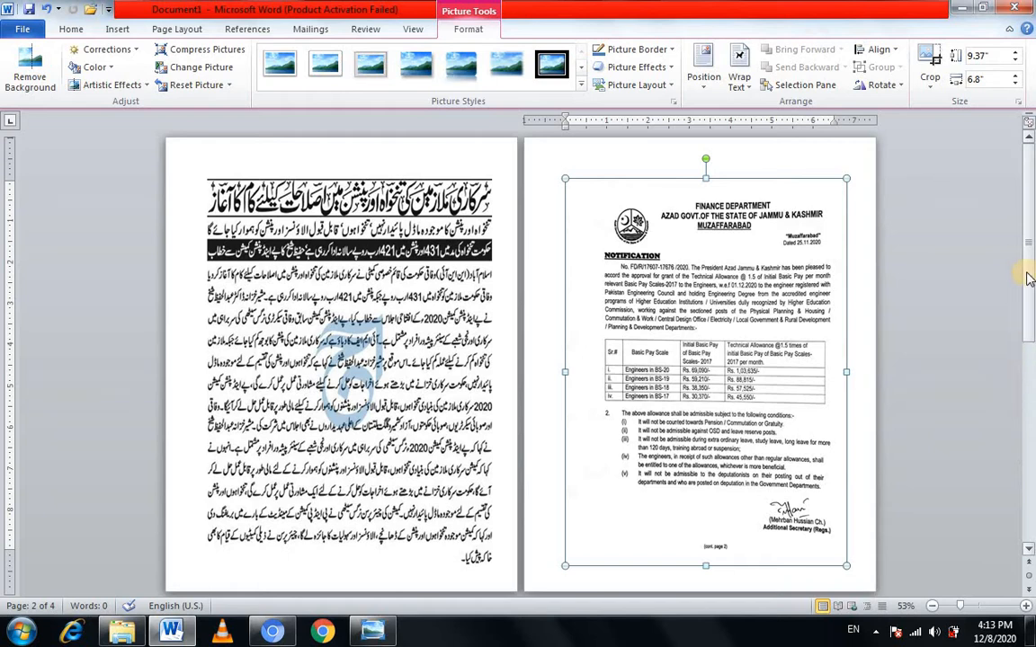
{"action": "left_click_drag", "start_coordinate": [1028, 277], "coordinate": [1031, 348]}
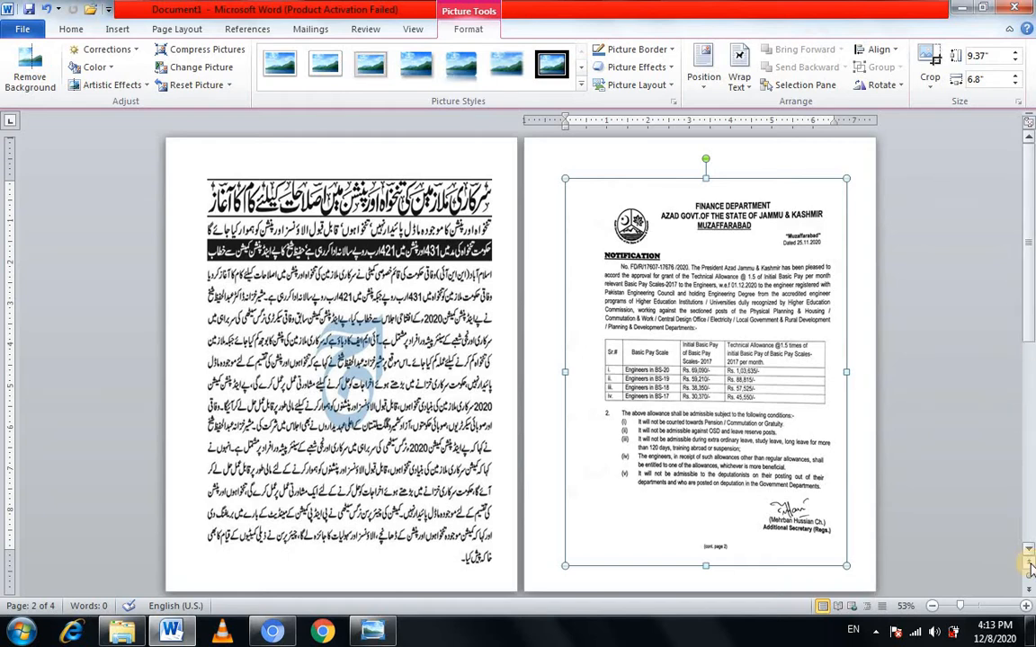
{"action": "left_click_drag", "start_coordinate": [1030, 556], "coordinate": [1030, 555]}
{"action": "left_click", "coordinate": [366, 337]}
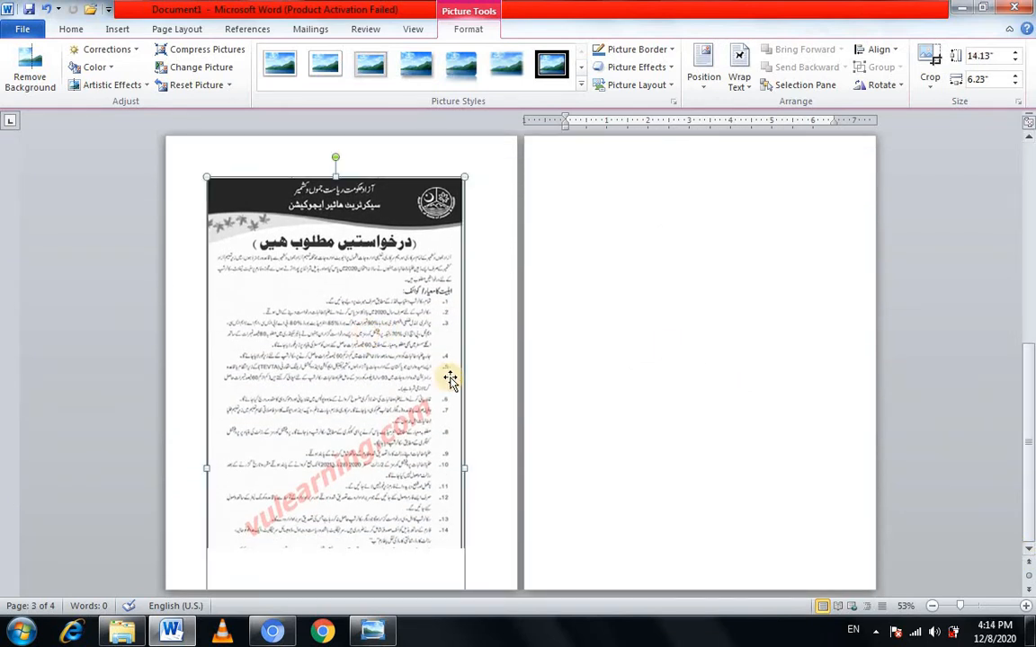
{"action": "left_click_drag", "start_coordinate": [464, 468], "coordinate": [484, 468]}
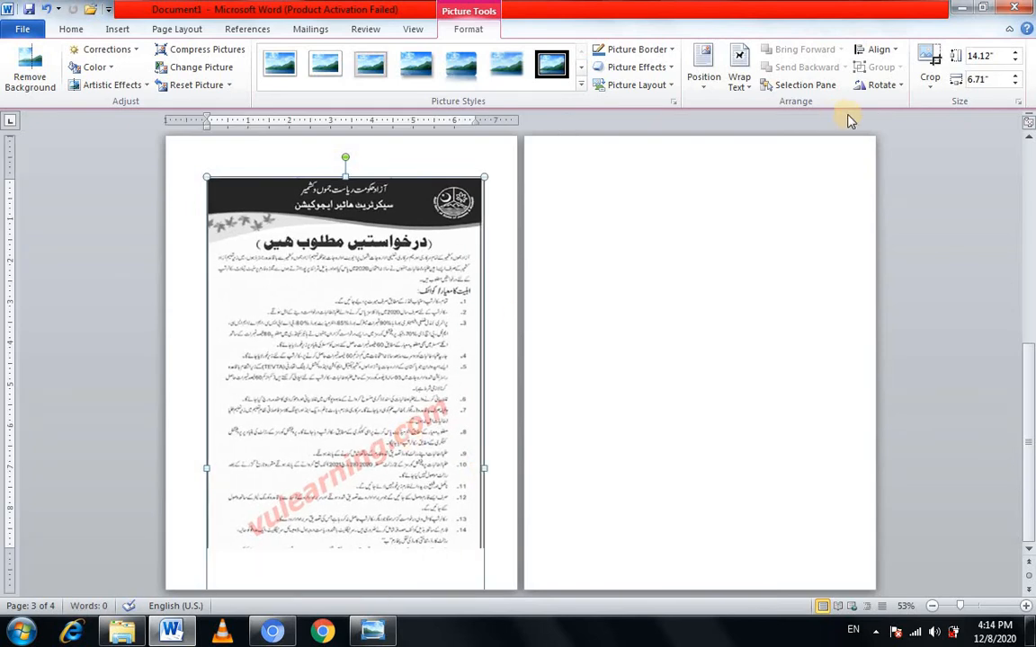
Set the third page's picture to wrap In Front of Text and shrink its height to about 10.57" so it fits the page
{"action": "right_click", "coordinate": [381, 345]}
{"action": "mouse_move", "coordinate": [463, 293]}
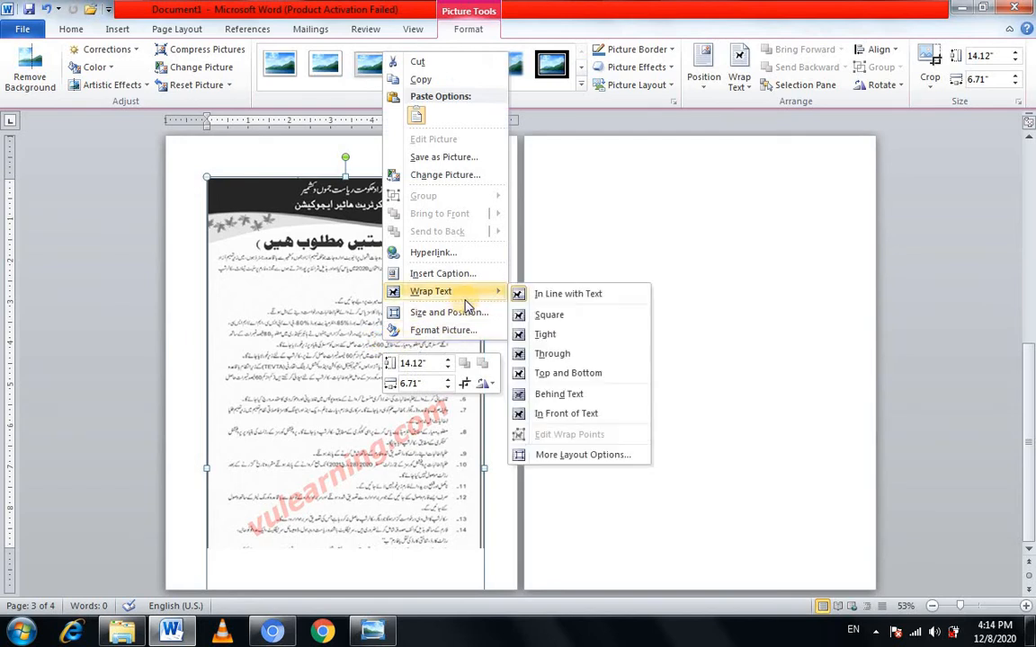
{"action": "left_click", "coordinate": [550, 415]}
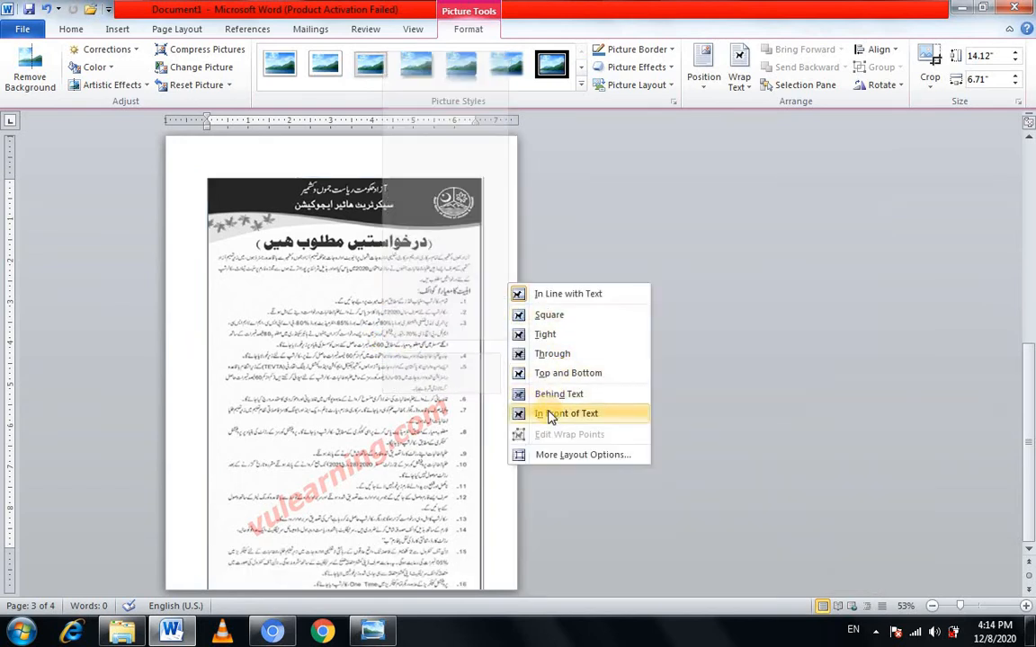
{"action": "left_click", "coordinate": [550, 415]}
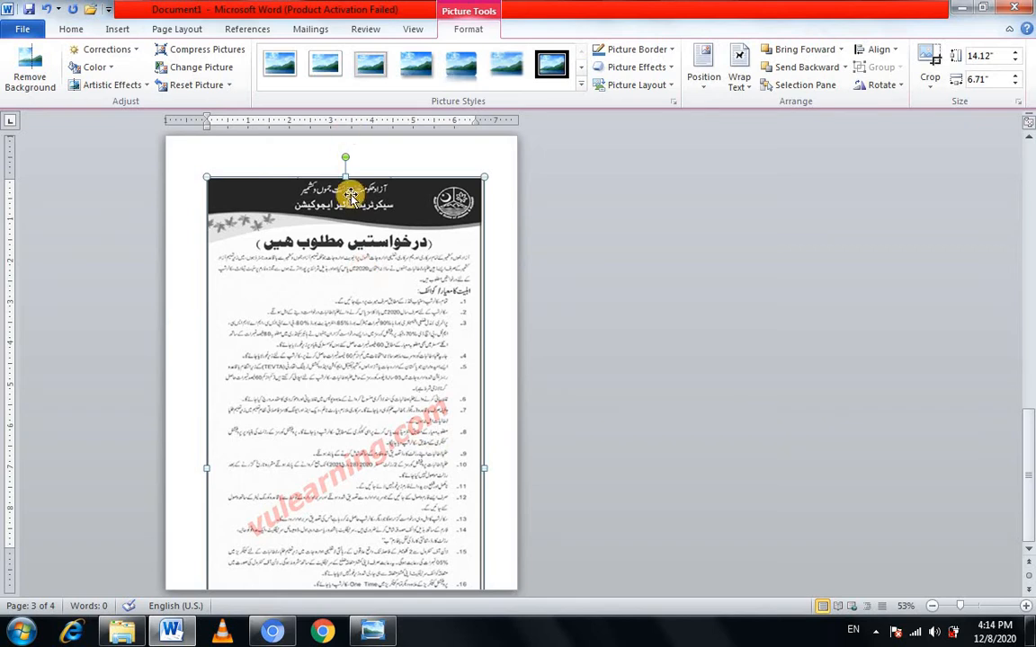
{"action": "left_click_drag", "start_coordinate": [346, 171], "coordinate": [341, 229]}
{"action": "left_click_drag", "start_coordinate": [342, 185], "coordinate": [344, 167]}
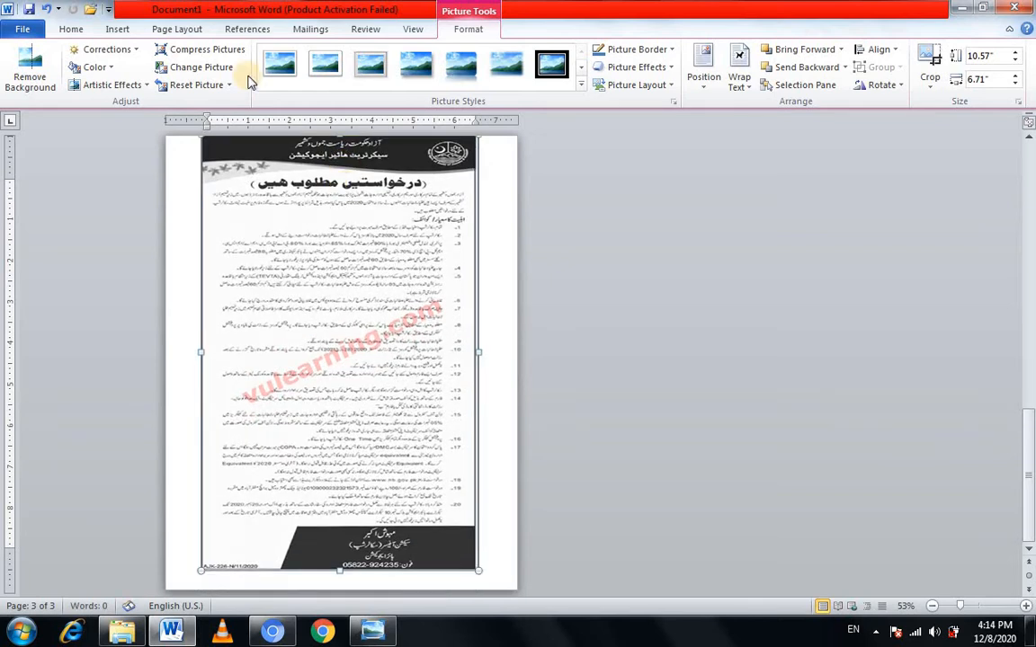
Set the document's paper size to A4 and move the third page's picture slightly down and to the left
{"action": "left_click", "coordinate": [71, 29]}
{"action": "left_click", "coordinate": [167, 36]}
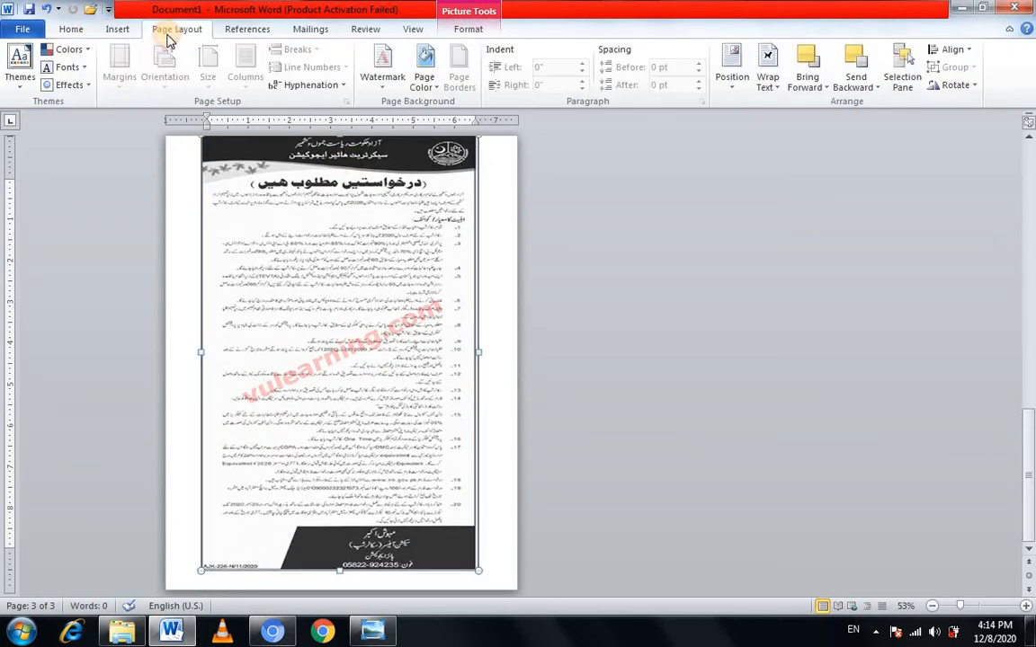
{"action": "left_click", "coordinate": [500, 262]}
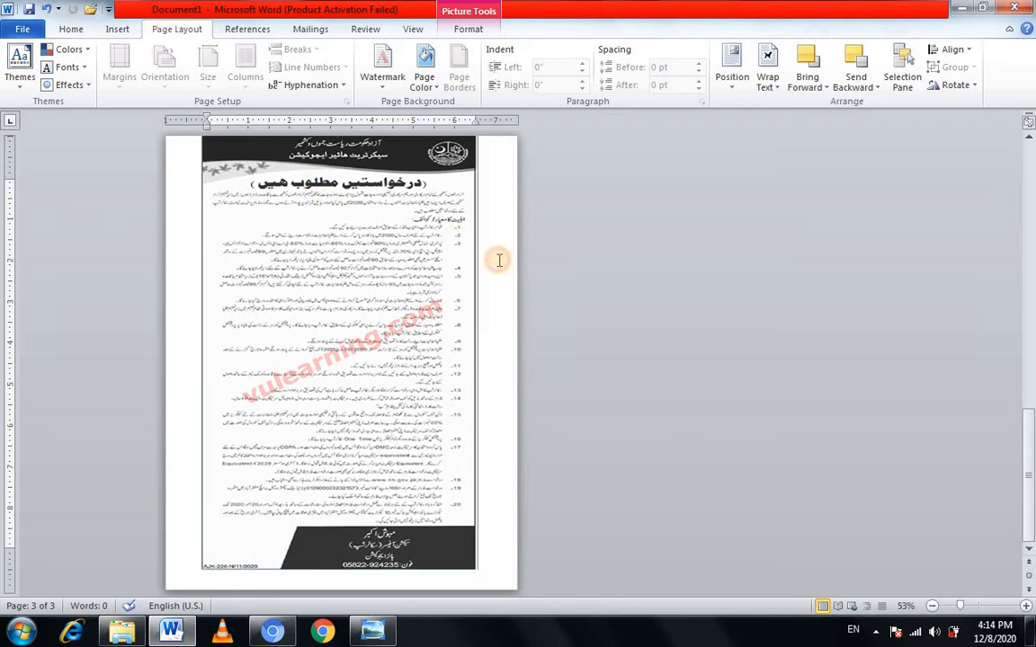
{"action": "left_click", "coordinate": [214, 81]}
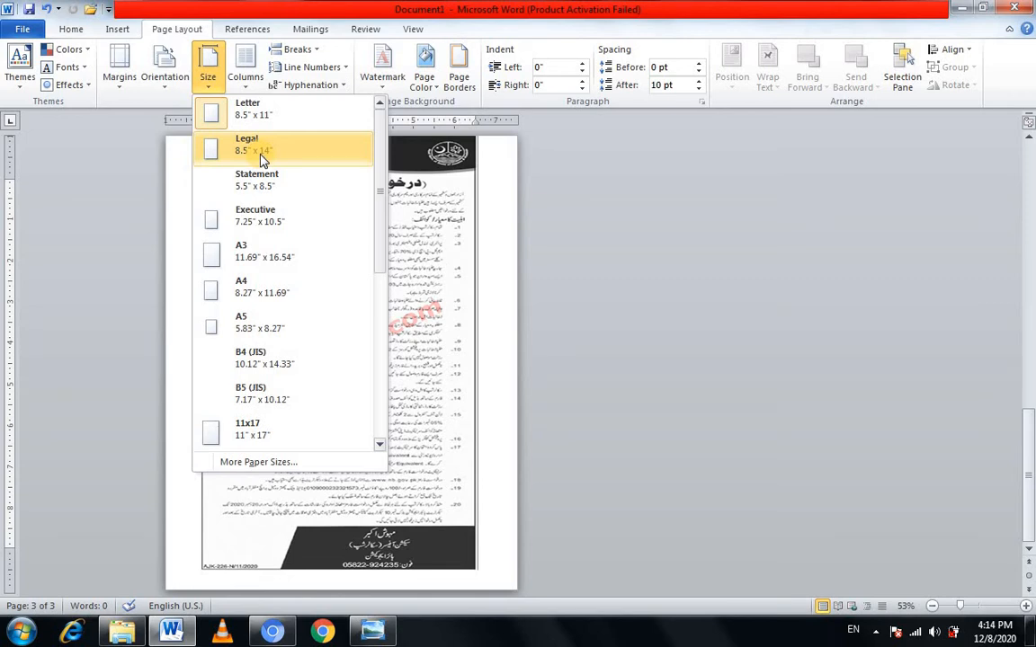
{"action": "left_click", "coordinate": [254, 293]}
{"action": "left_click", "coordinate": [358, 426]}
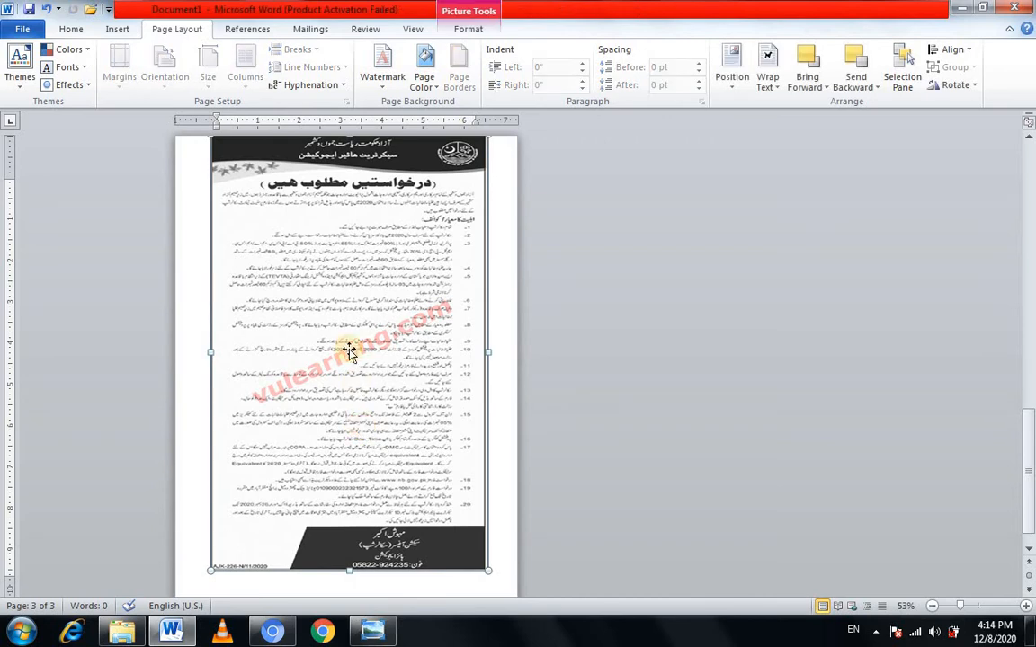
{"action": "left_click_drag", "start_coordinate": [343, 367], "coordinate": [345, 374]}
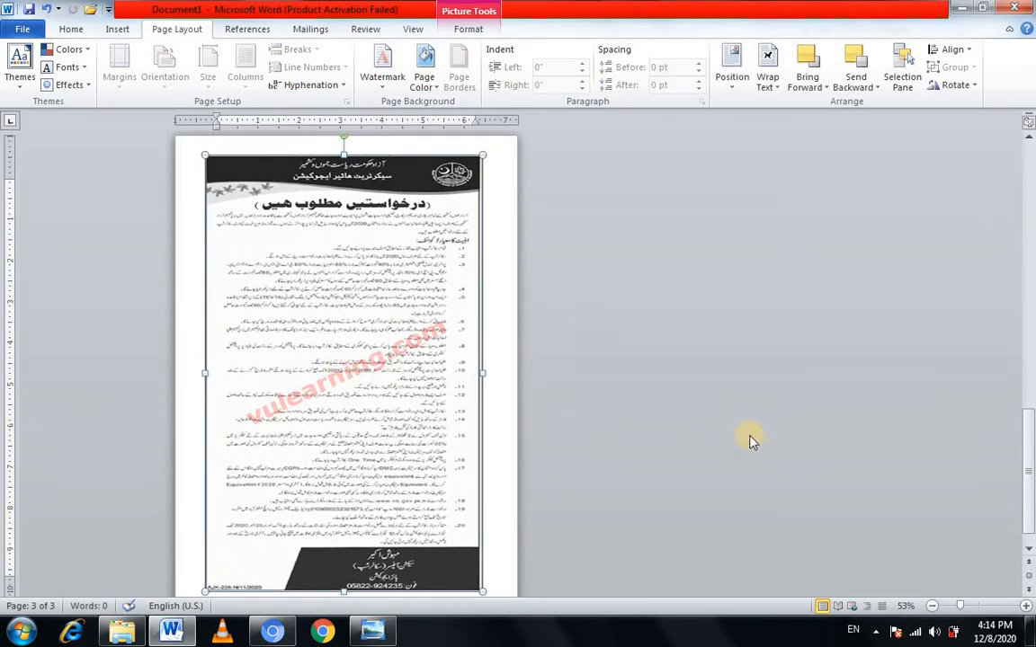
Save the document as a PDF named "pdf converted" on Local Disk (E:)
{"action": "left_click_drag", "start_coordinate": [1032, 445], "coordinate": [1029, 131]}
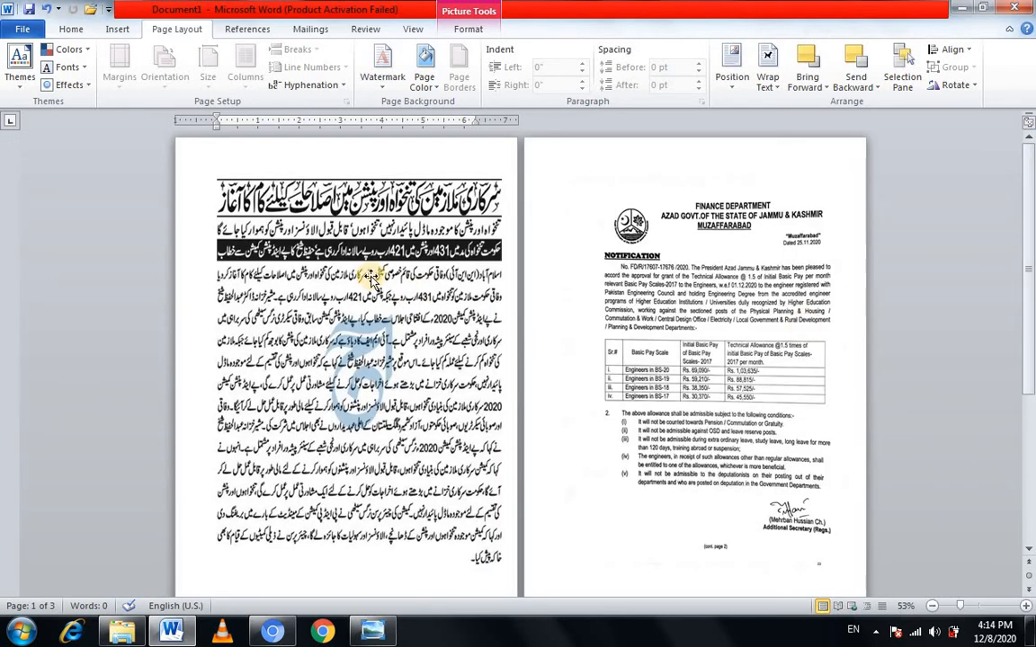
{"action": "left_click", "coordinate": [29, 32]}
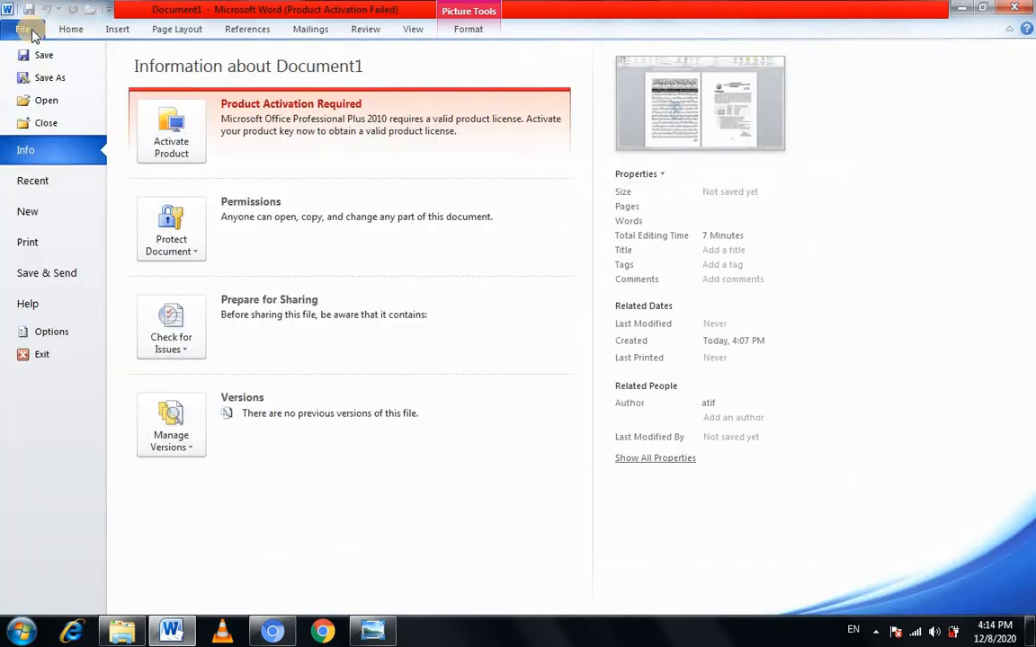
{"action": "left_click", "coordinate": [58, 79]}
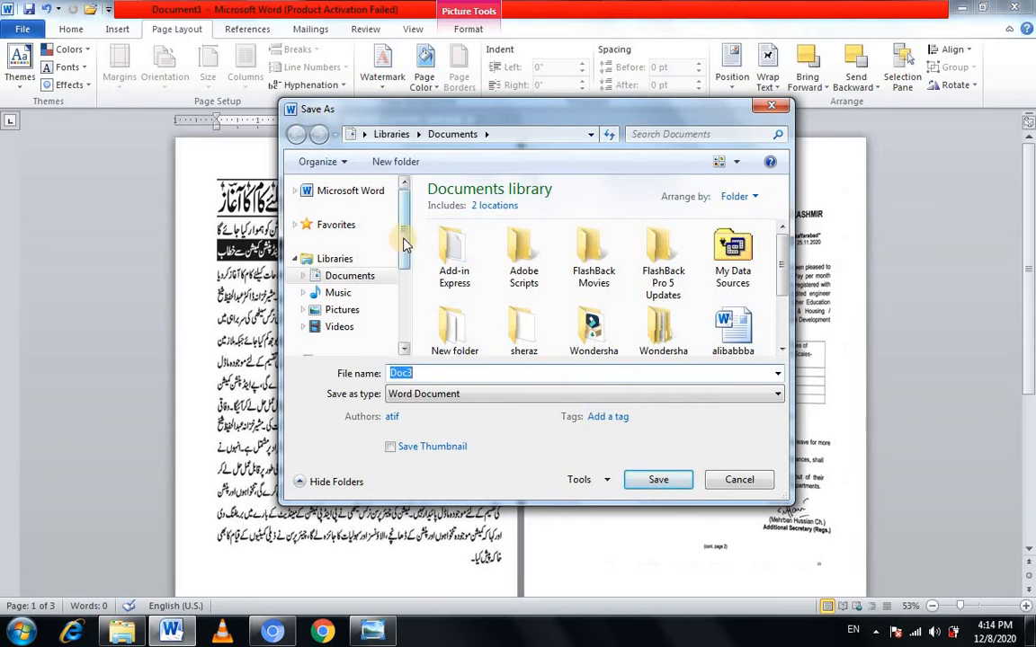
{"action": "scroll", "coordinate": [400, 275], "scroll_direction": "down", "scroll_amount": 2}
{"action": "mouse_move", "coordinate": [400, 275]}
{"action": "left_mouse_down"}
{"action": "mouse_move", "coordinate": [398, 230]}
{"action": "mouse_move", "coordinate": [400, 265]}
{"action": "left_mouse_up"}
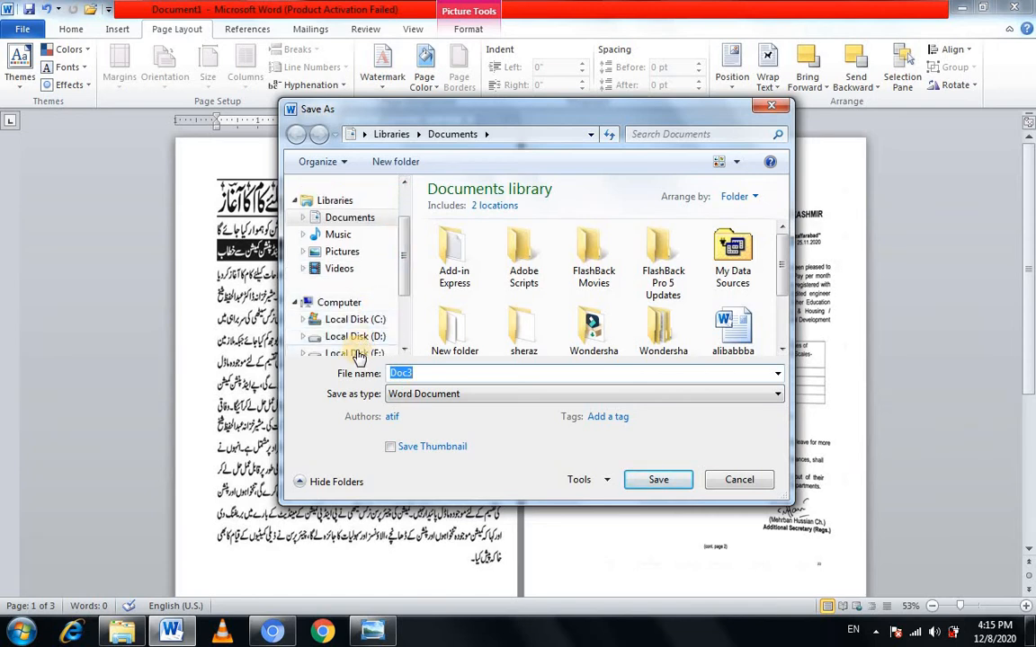
{"action": "left_click", "coordinate": [356, 354]}
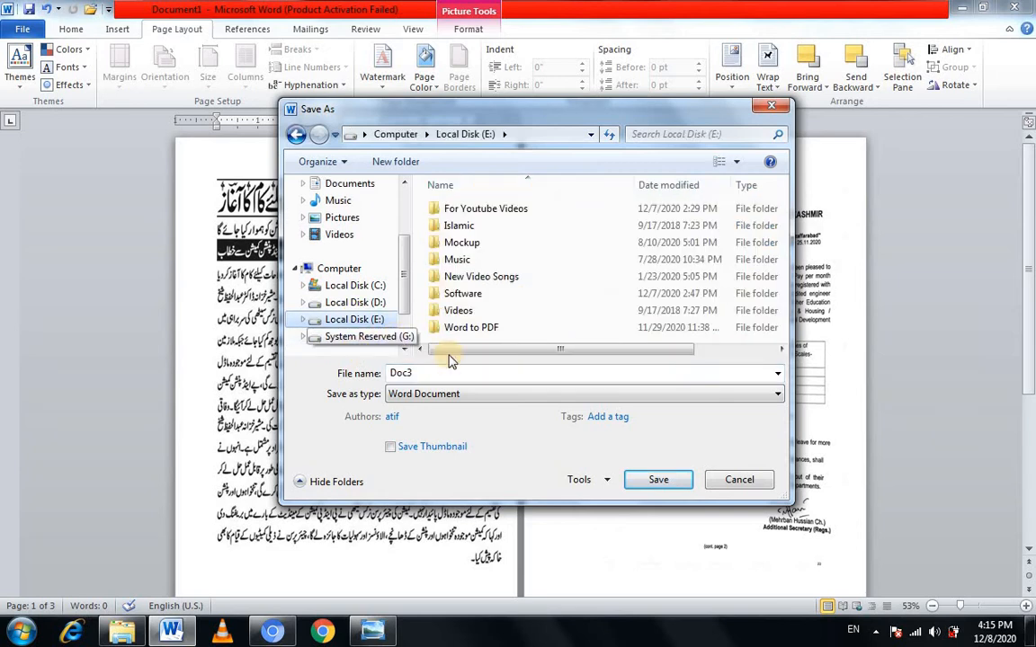
{"action": "left_click", "coordinate": [440, 389]}
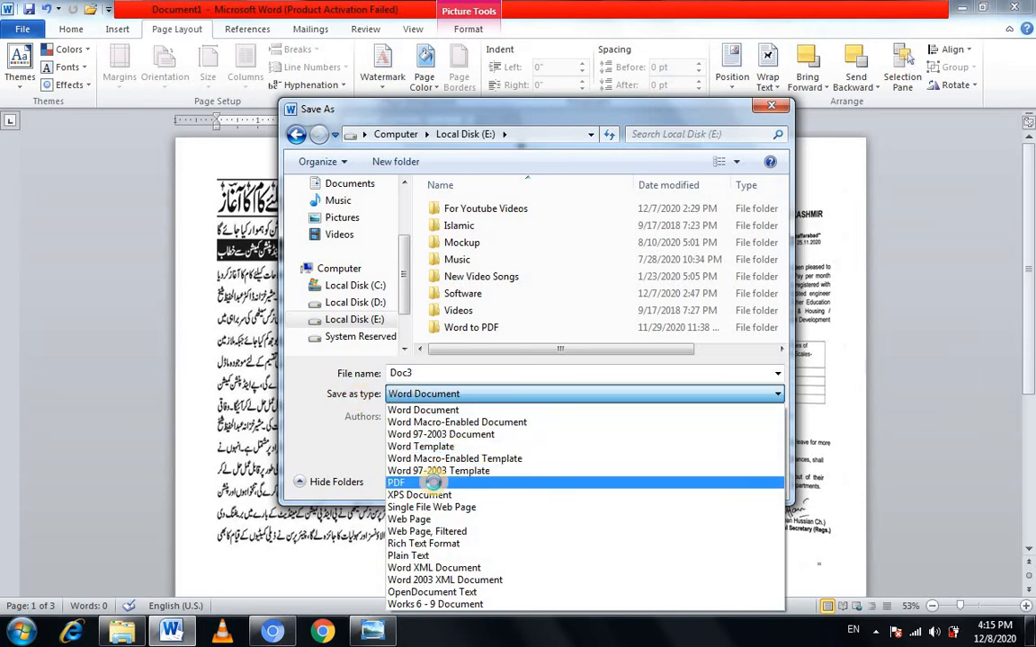
{"action": "left_click", "coordinate": [432, 483]}
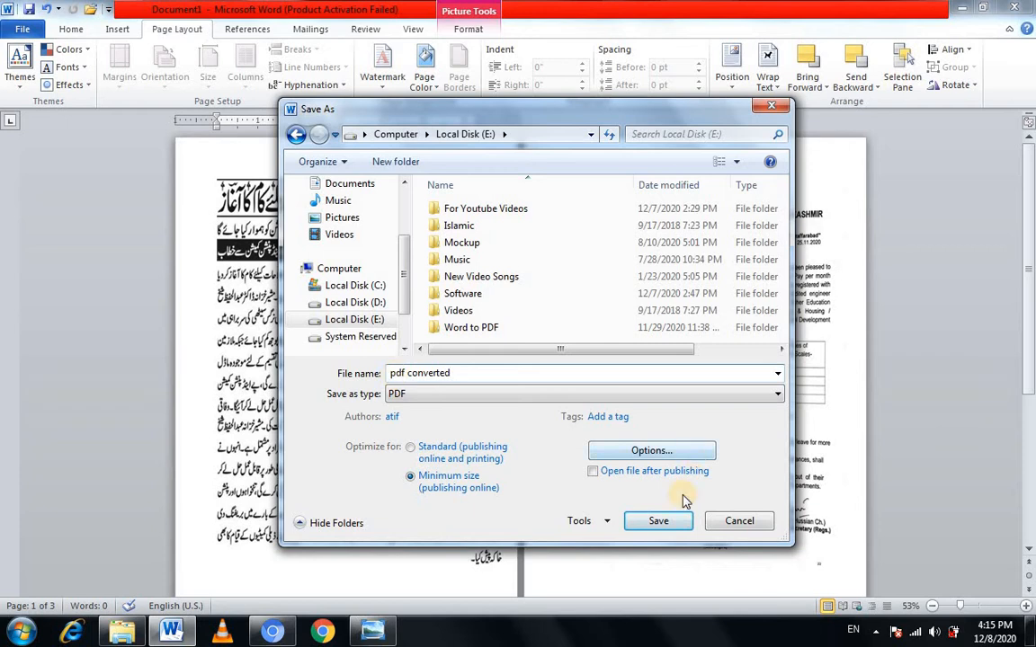
{"action": "left_click", "coordinate": [662, 521]}
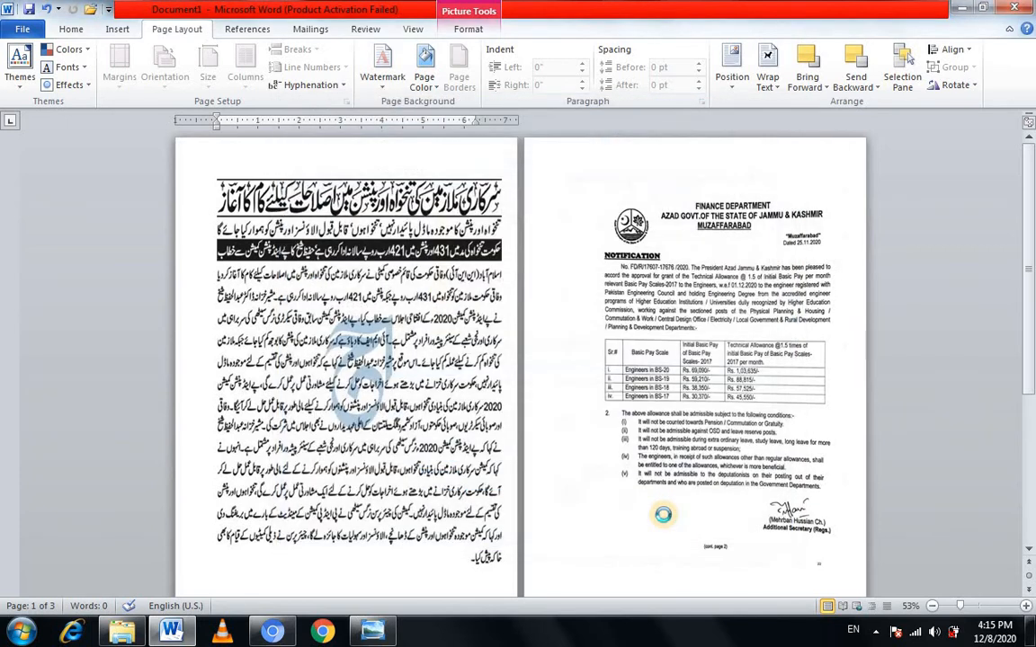
Switch to Windows Explorer, open "pdf converted" from Local Disk (E:) in Adobe Reader despite the compatibility warning, and maximize its window
{"action": "key", "text": "alt+Tab"}
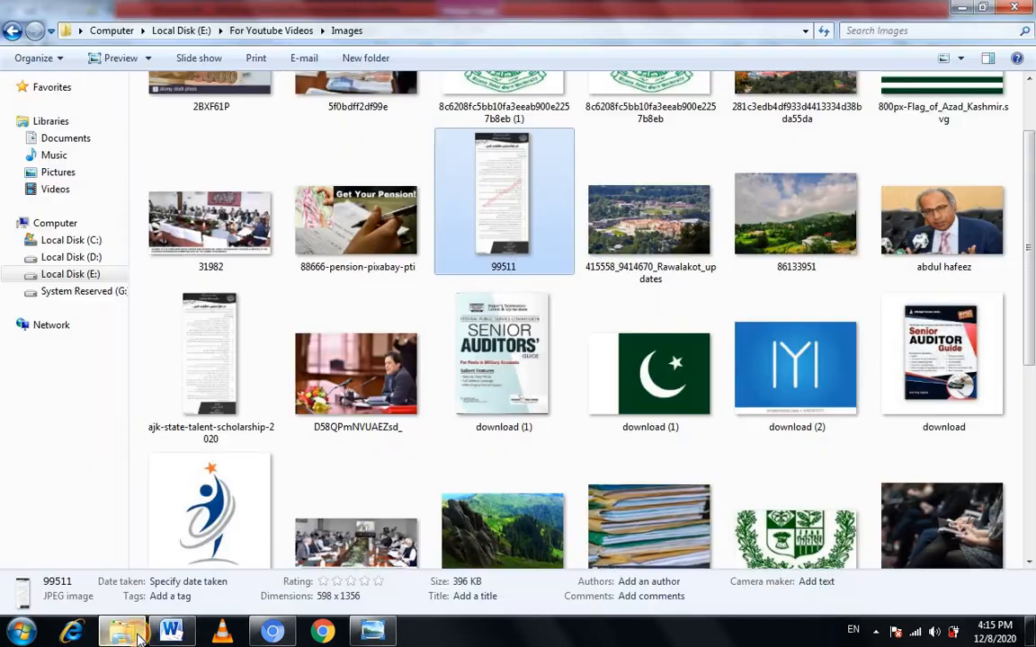
{"action": "left_click", "coordinate": [86, 274]}
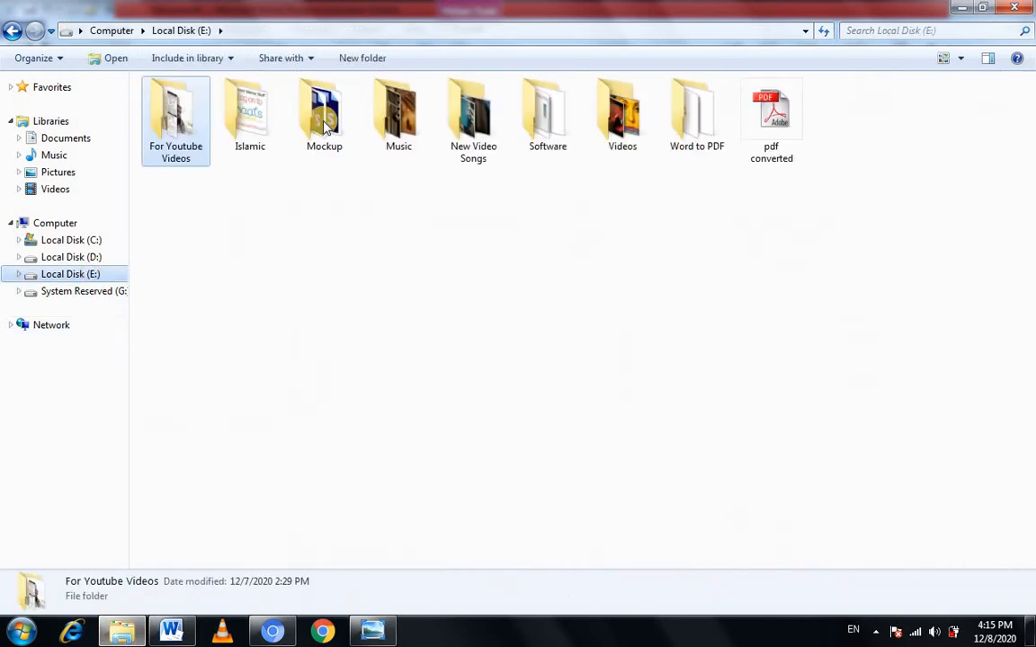
{"action": "double_click", "coordinate": [770, 151]}
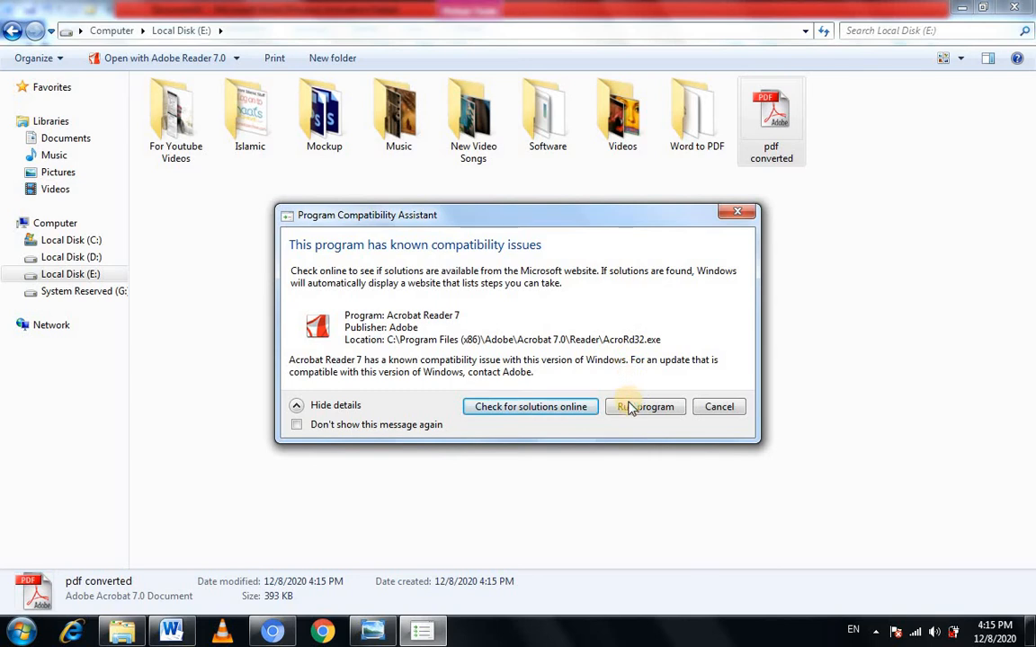
{"action": "left_click", "coordinate": [634, 408]}
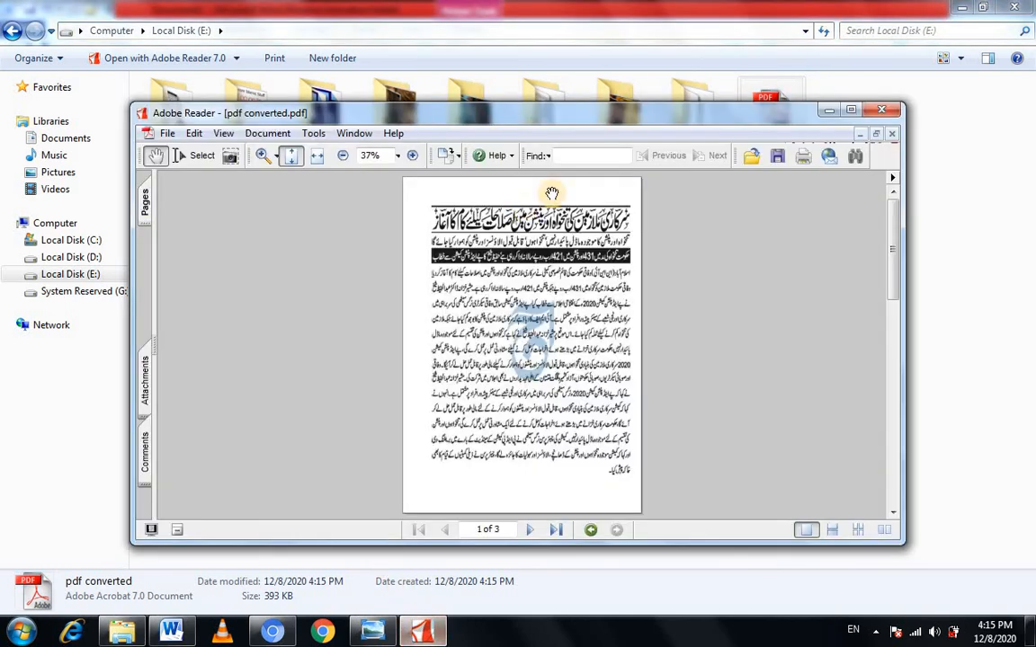
{"action": "left_click", "coordinate": [849, 108]}
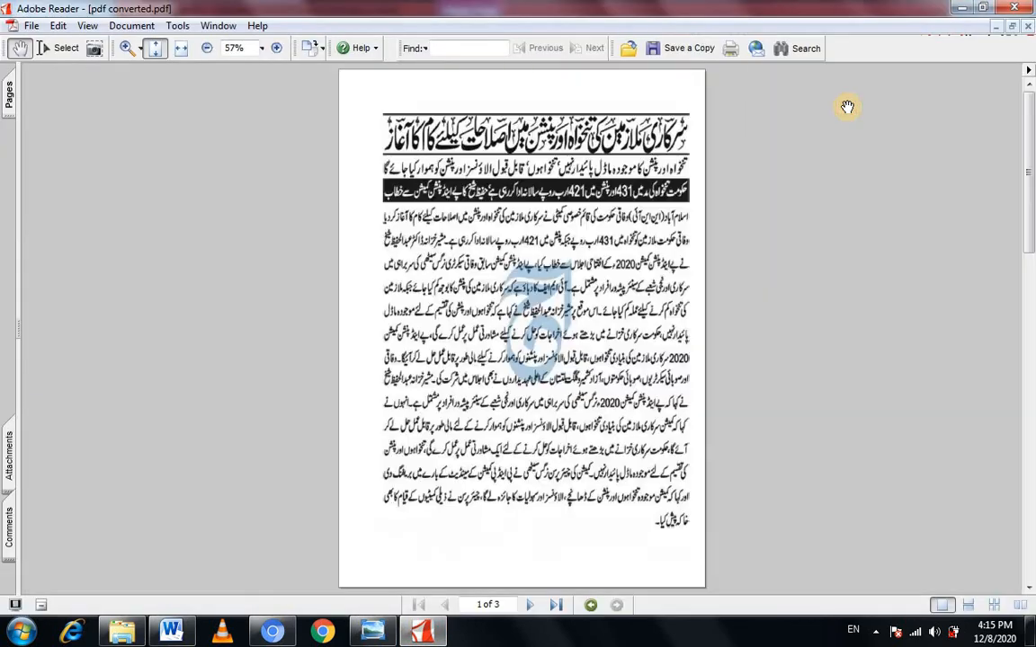
Review the converted PDF's pages at 100% zoom and switch to the title image in Windows Photo Viewer
{"action": "scroll", "coordinate": [666, 111], "scroll_direction": "down", "scroll_amount": 3}
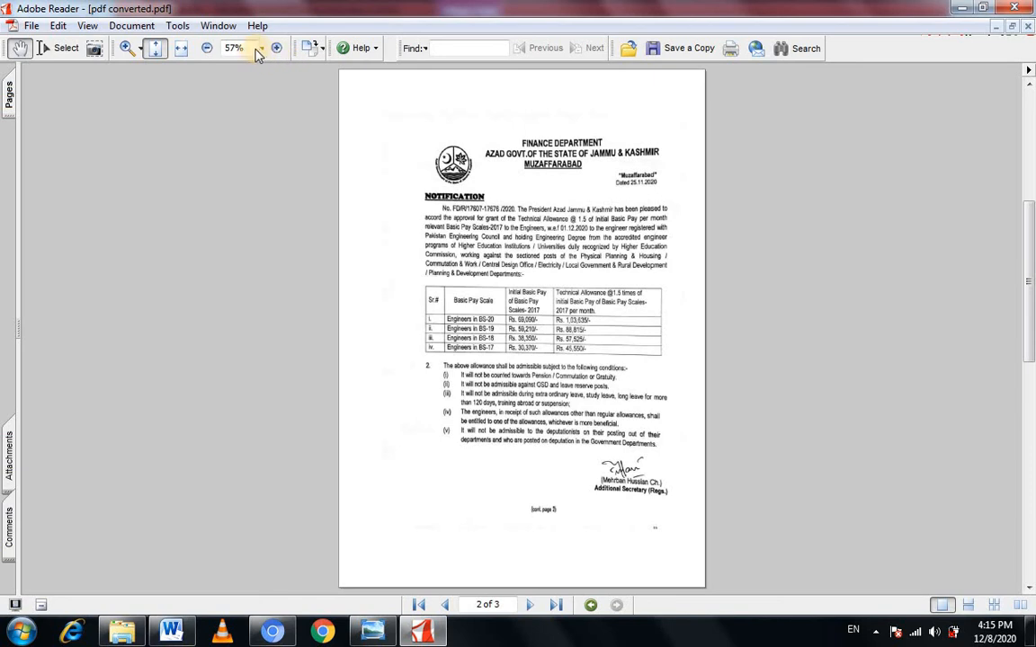
{"action": "left_click", "coordinate": [246, 49]}
{"action": "type", "text": "100"}
{"action": "key", "text": "Return"}
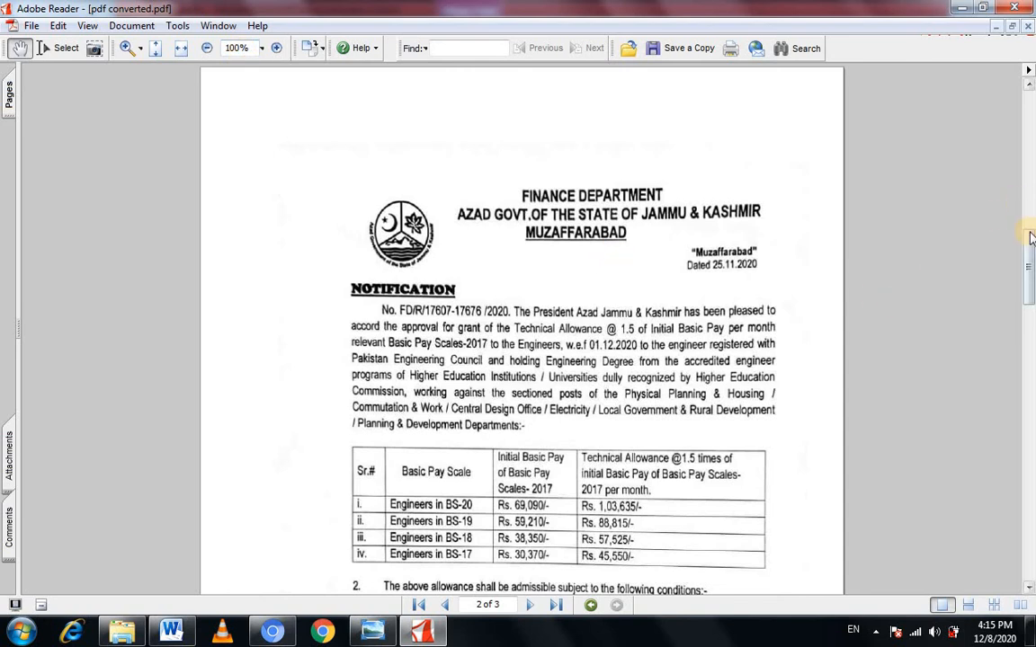
{"action": "left_click_drag", "start_coordinate": [1032, 236], "coordinate": [1030, 137]}
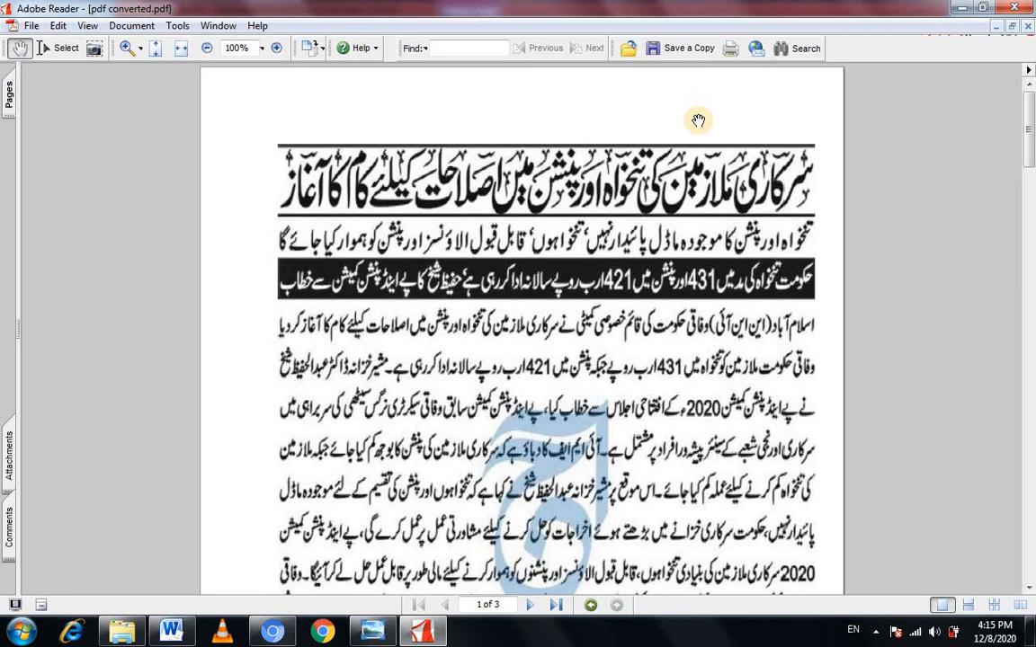
{"action": "left_click", "coordinate": [381, 632]}
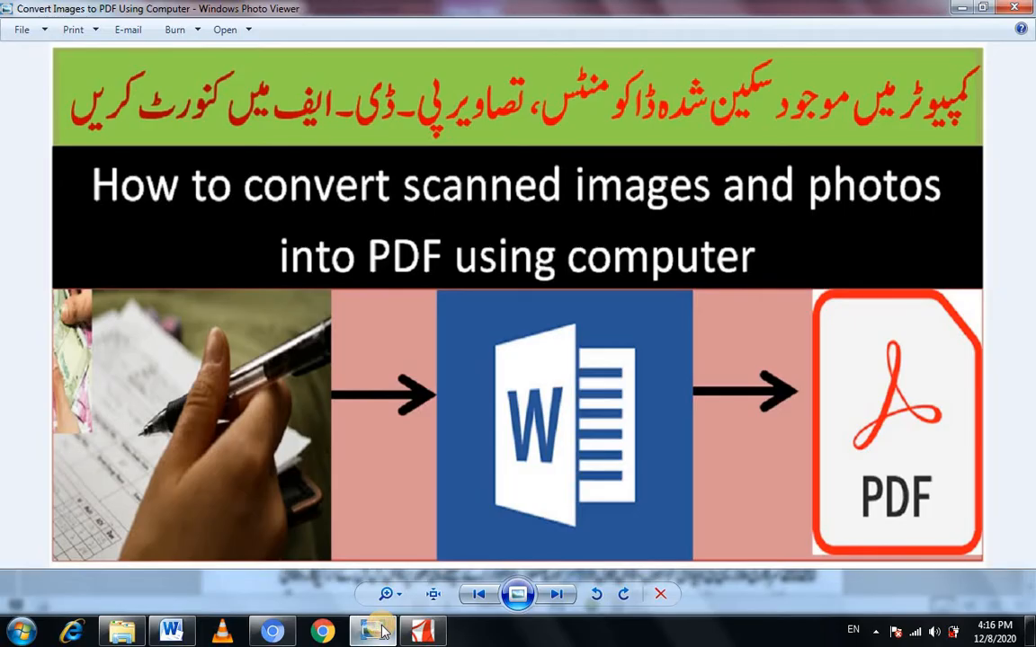